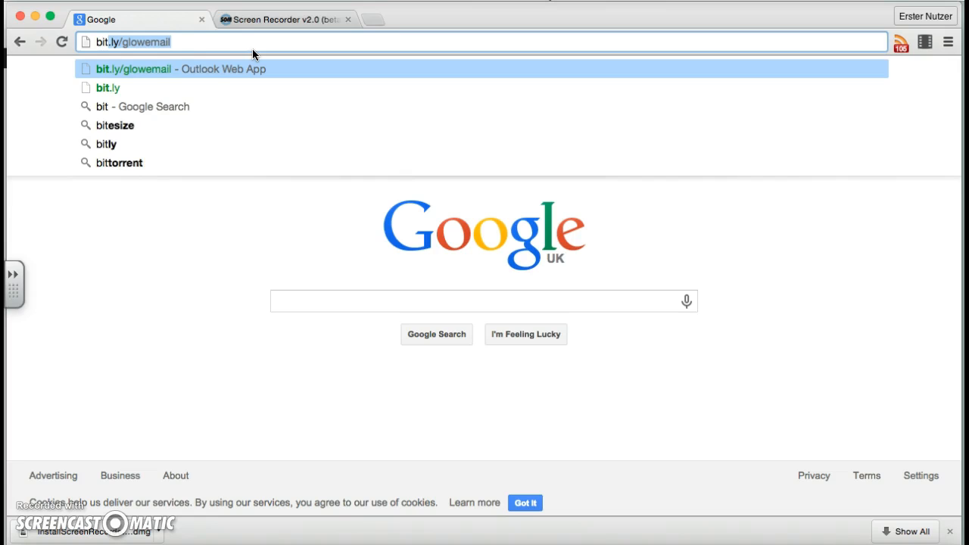
Sign in to the mailbox at bit.ly/glowemail with the account username and password, postponing the password recovery email request.
text(glowemail)
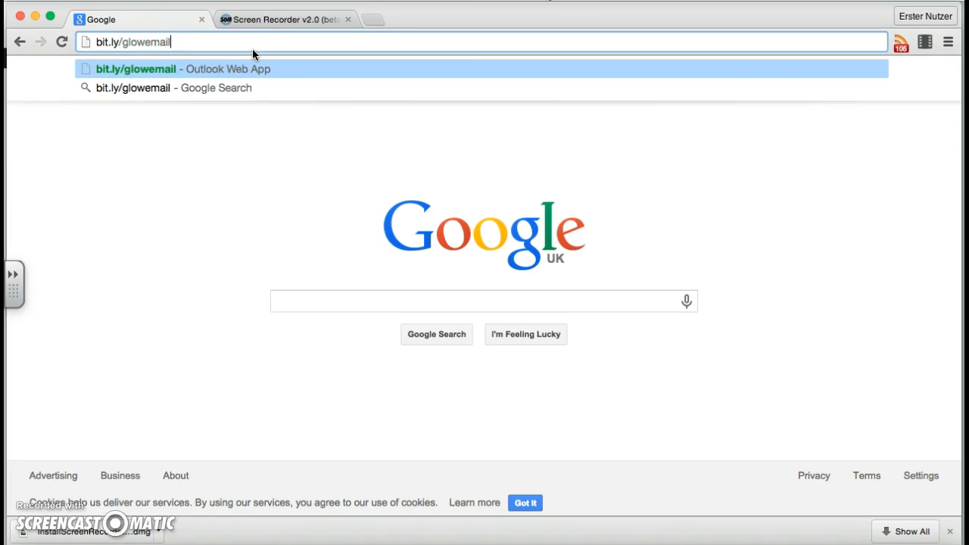
key(Return)
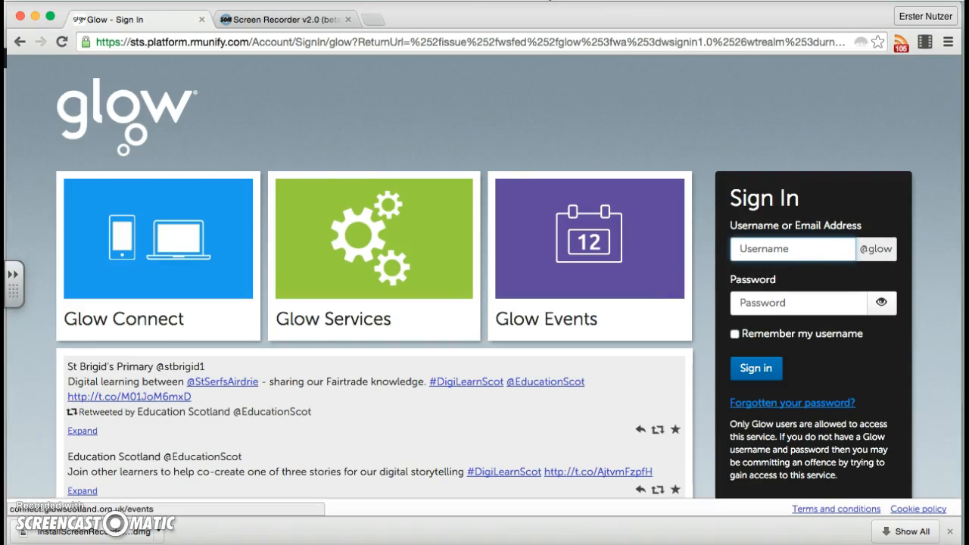
click(792, 249)
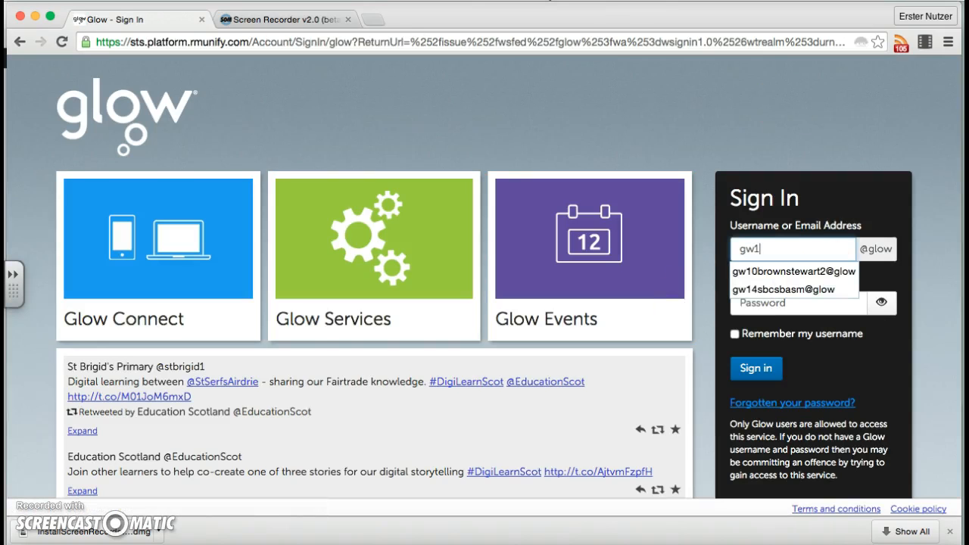
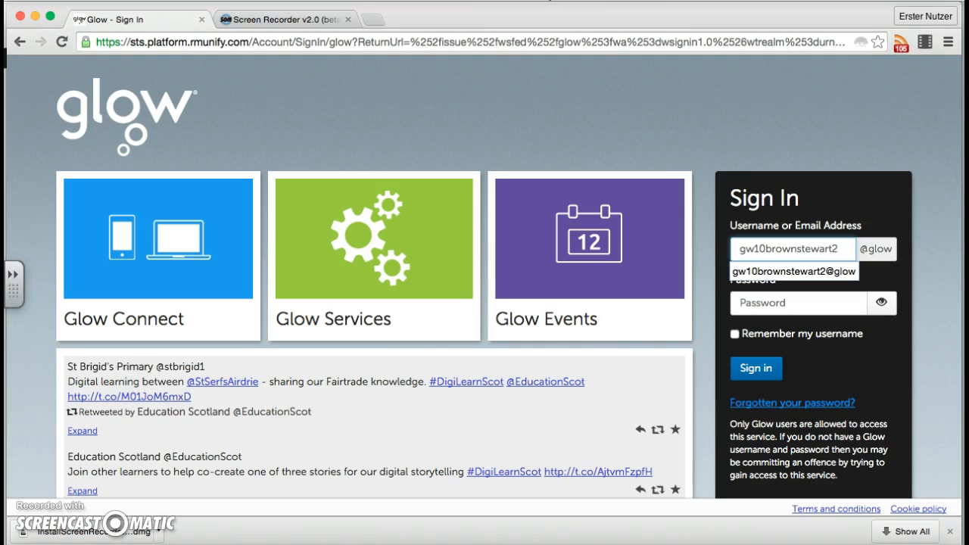
click(790, 306)
text(••••••••••)
key(Return)
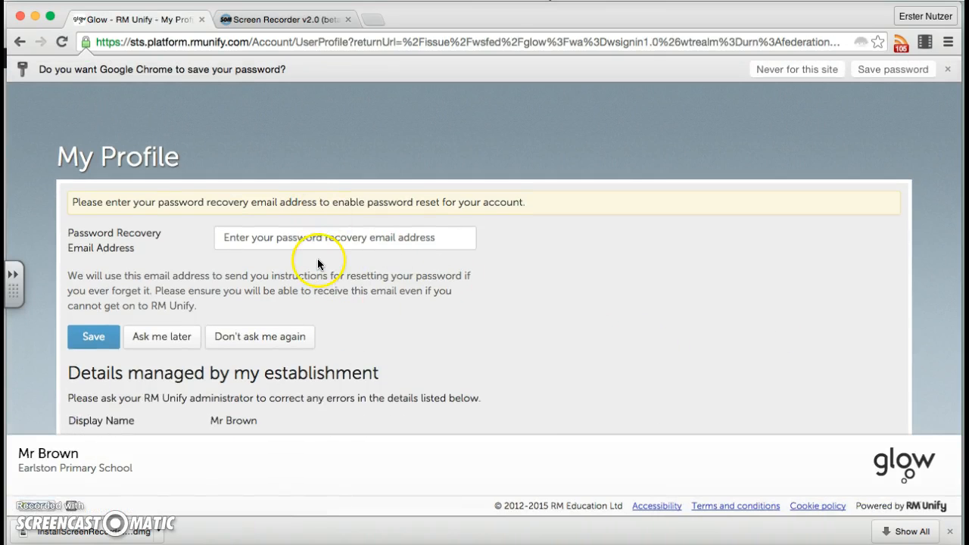
scroll(331, 209, down, 1)
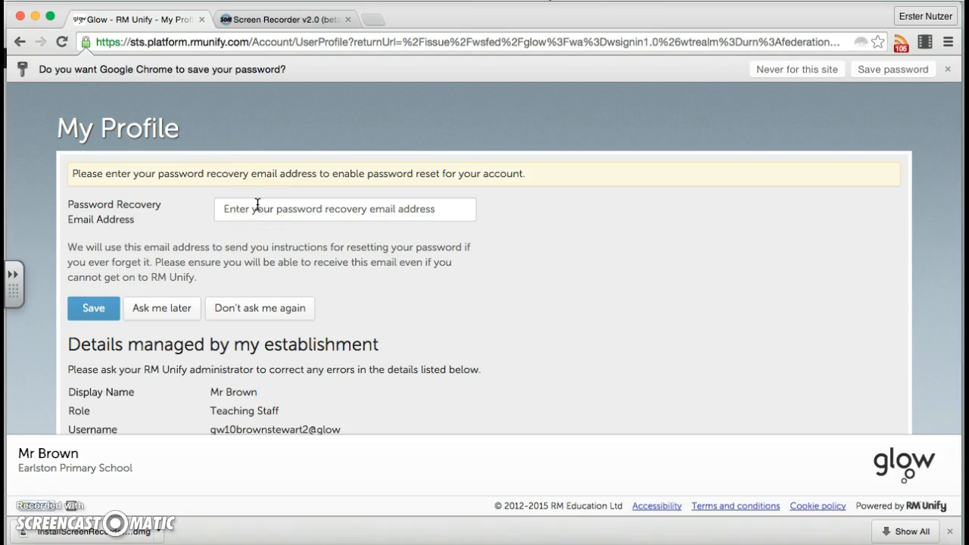
click(188, 310)
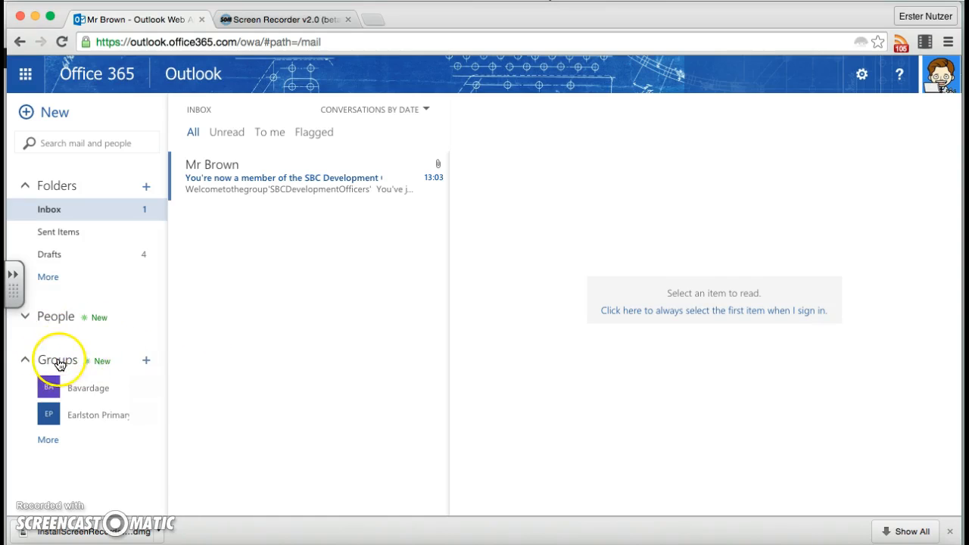
Start a new group named "SBC development officers2" with the description "Group for SBC DO".
click(147, 365)
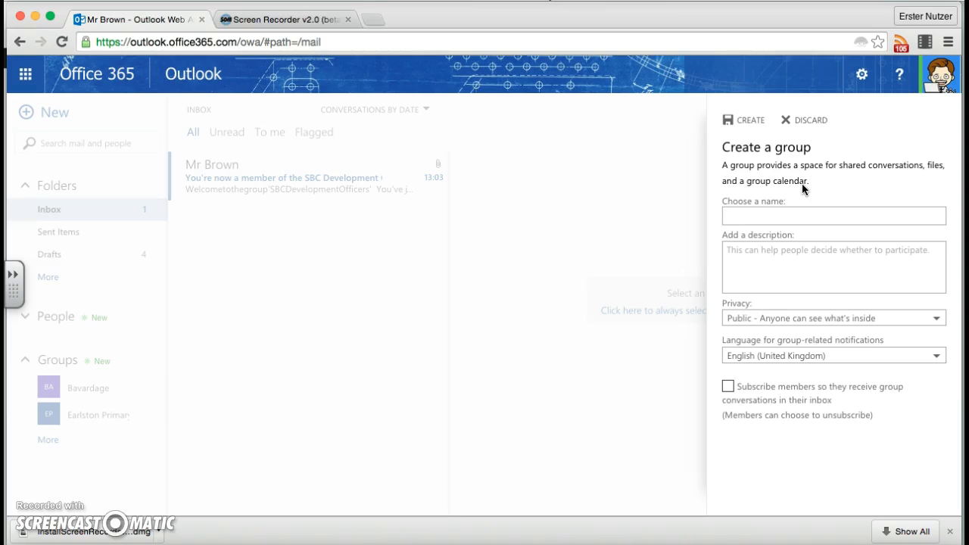
click(782, 217)
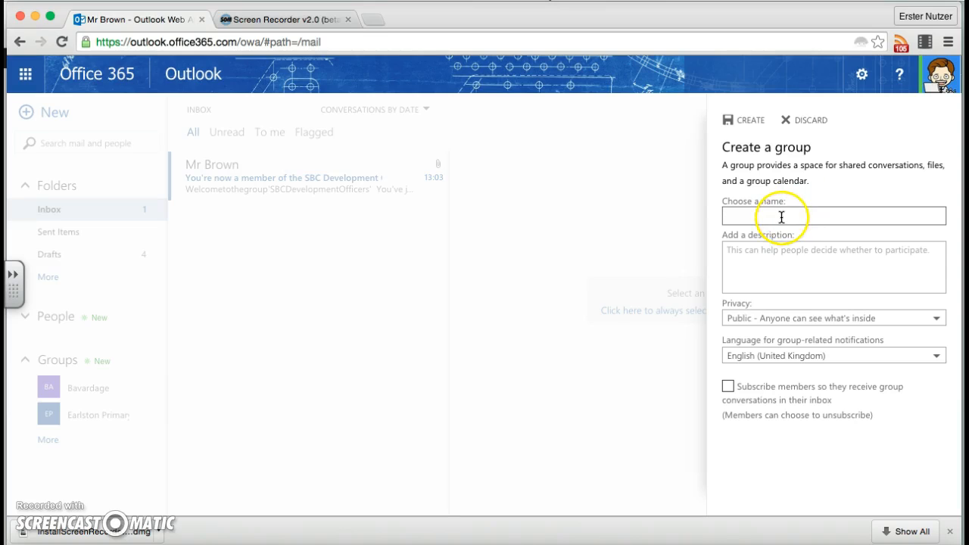
text(sBC )
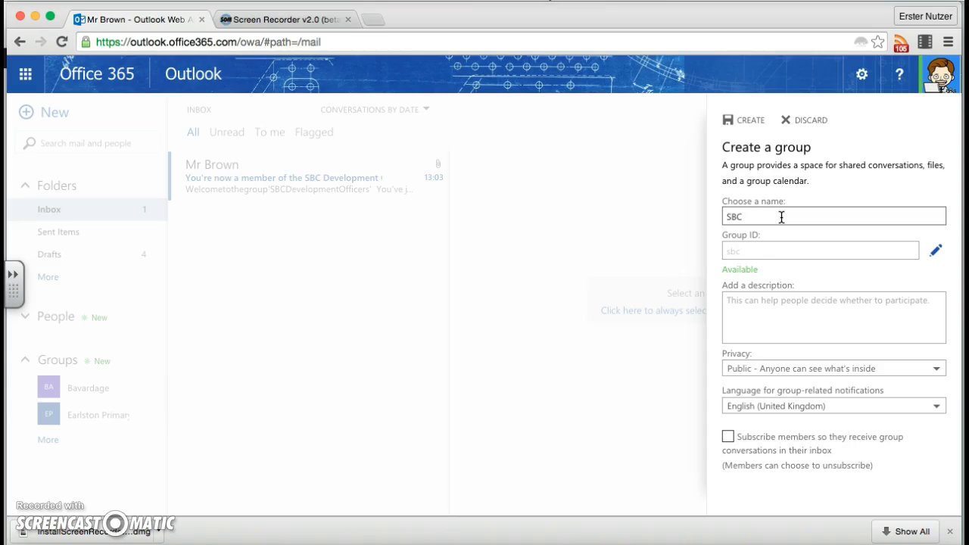
text(development officers2)
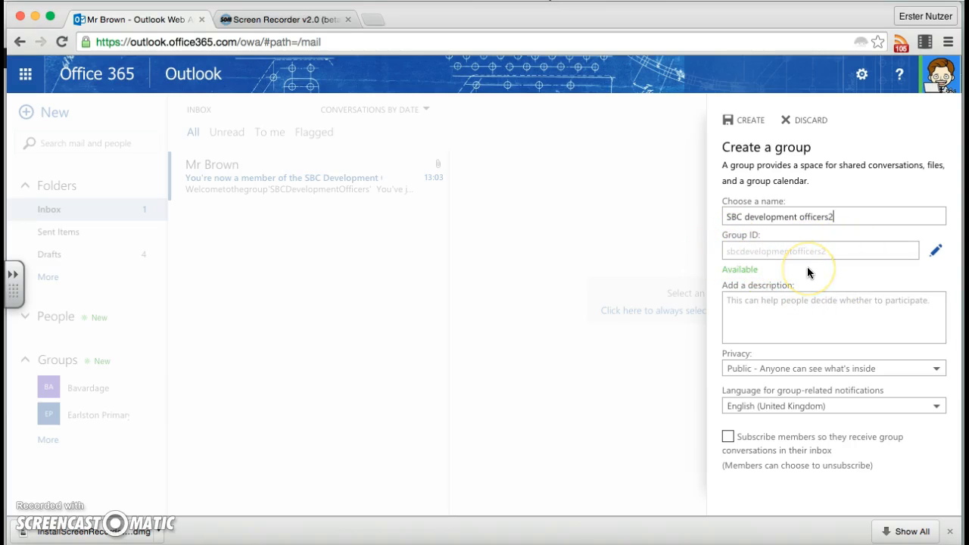
click(792, 307)
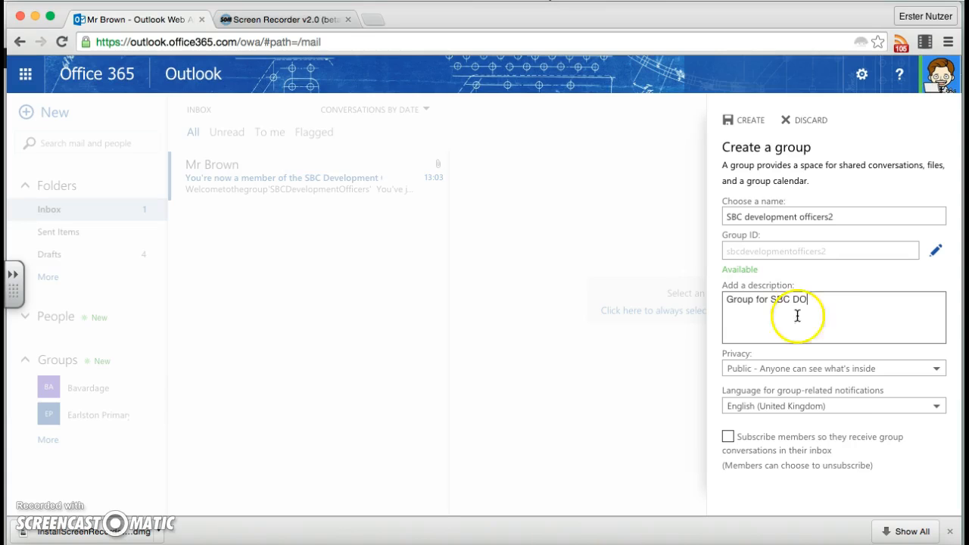
Make the group private to approved members, subscribe members to group conversations in their inbox, and create it.
click(777, 376)
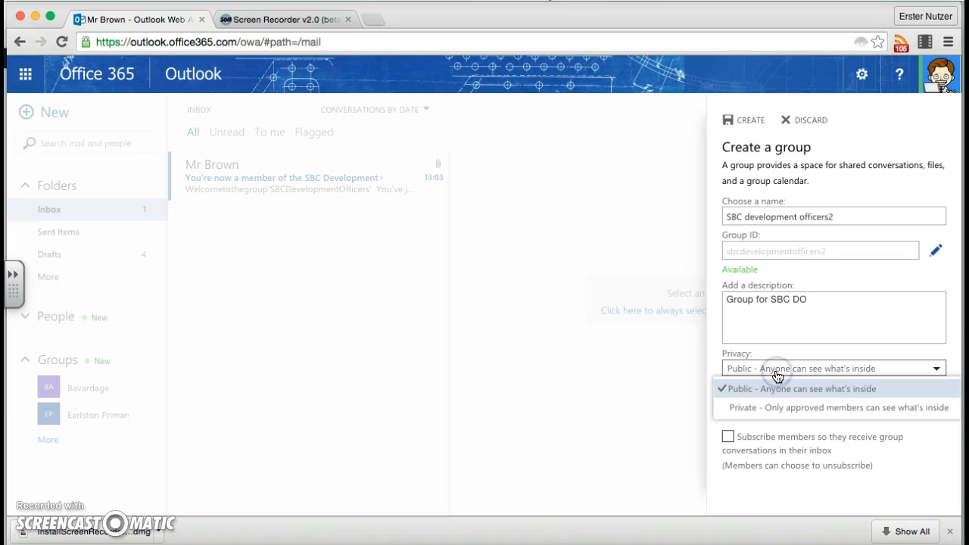
click(784, 413)
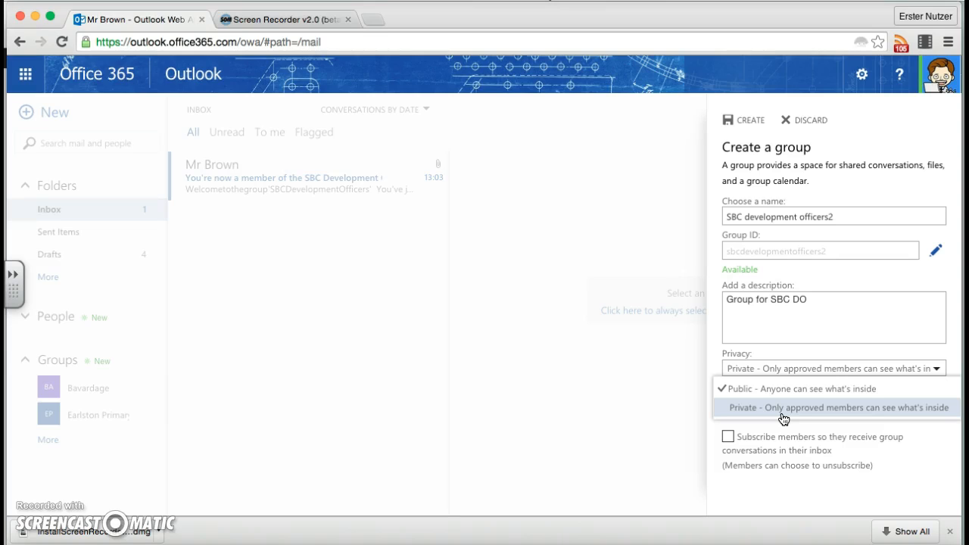
click(784, 412)
click(780, 369)
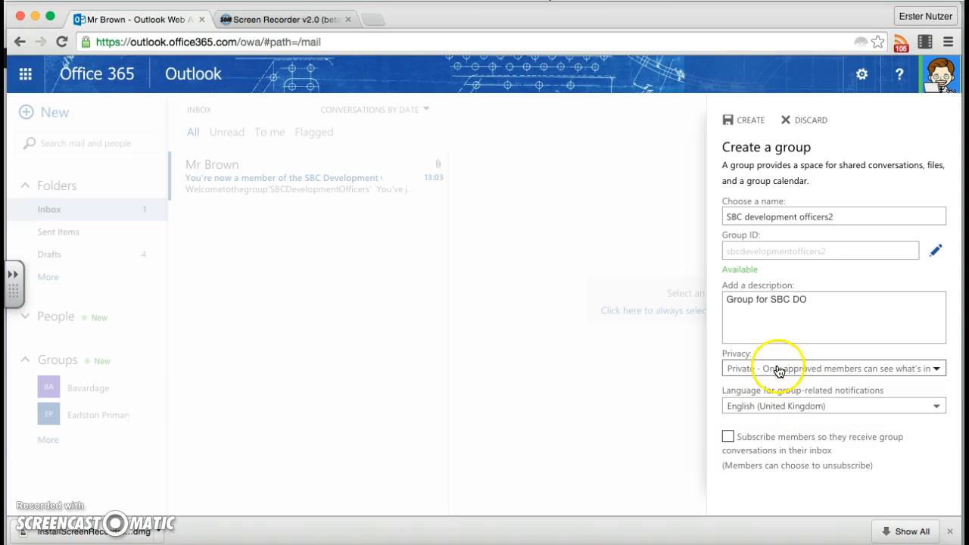
click(818, 440)
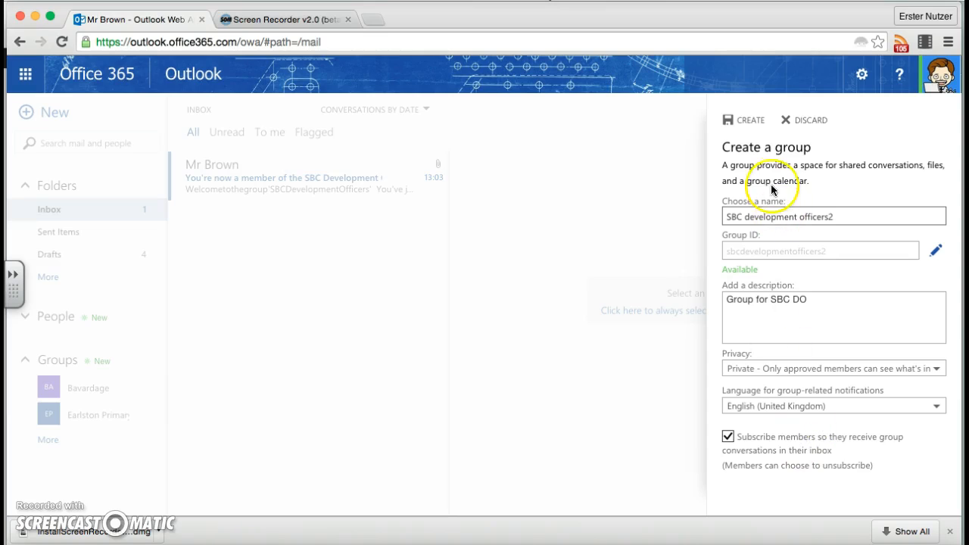
click(748, 124)
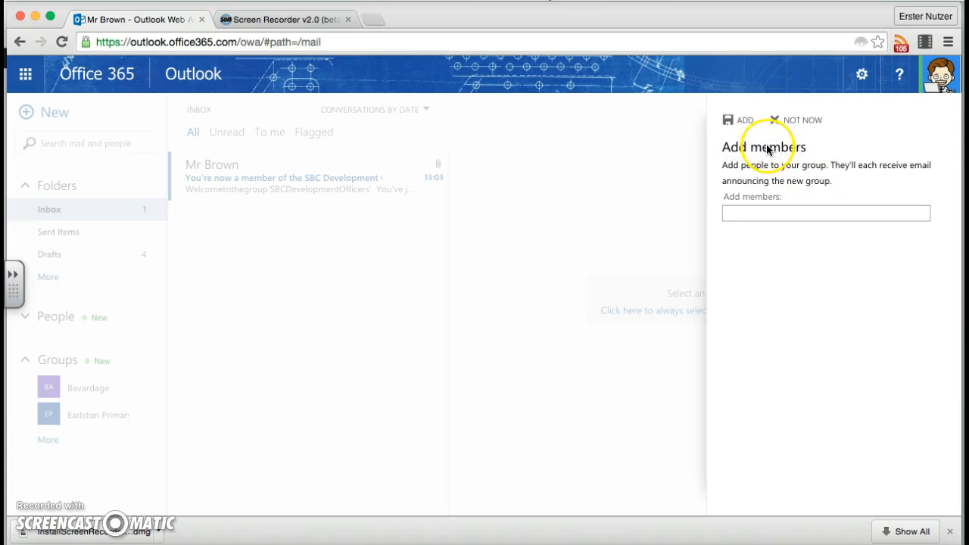
Search by name and add the account owner's glow.sch.uk entry and a colleague's glowmail.org.uk entry to the new group's member list.
click(796, 212)
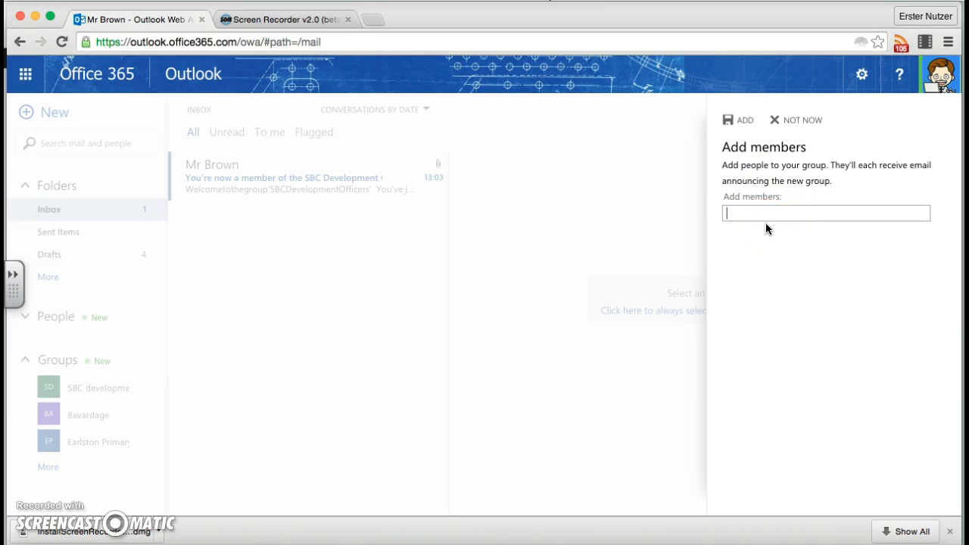
text(Stewart)
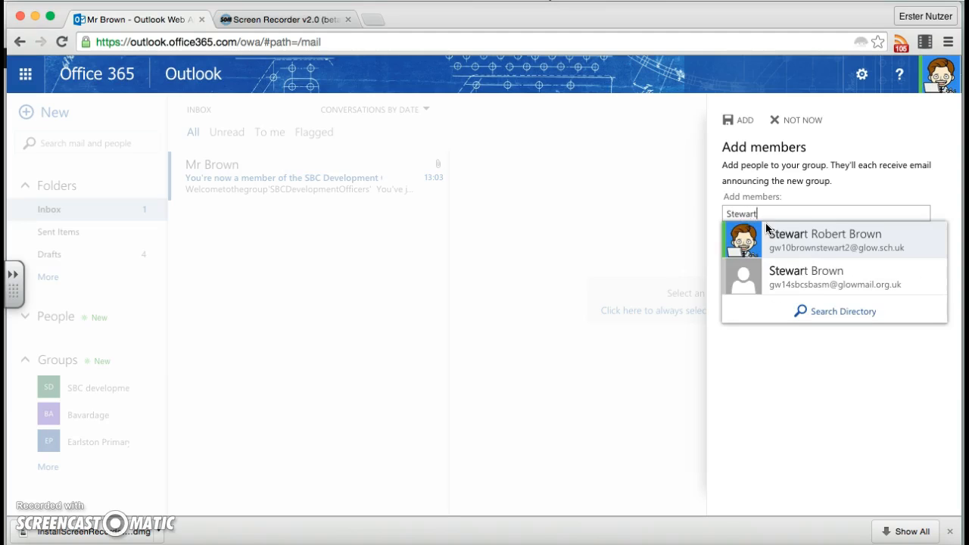
click(824, 247)
click(790, 224)
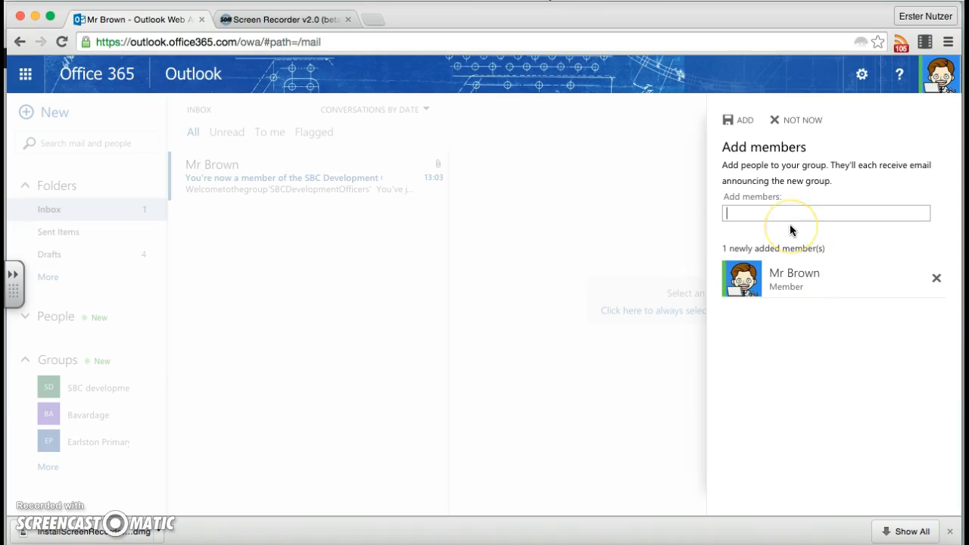
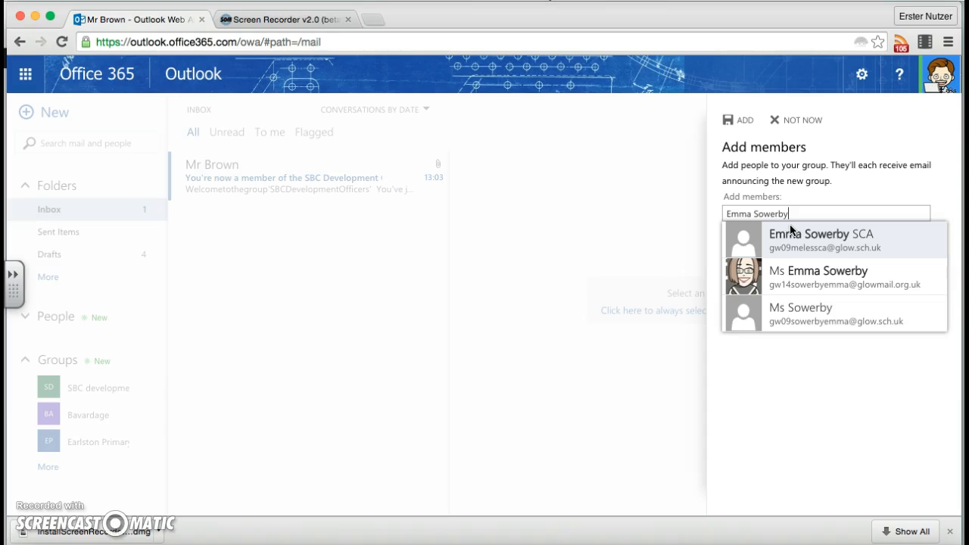
click(788, 274)
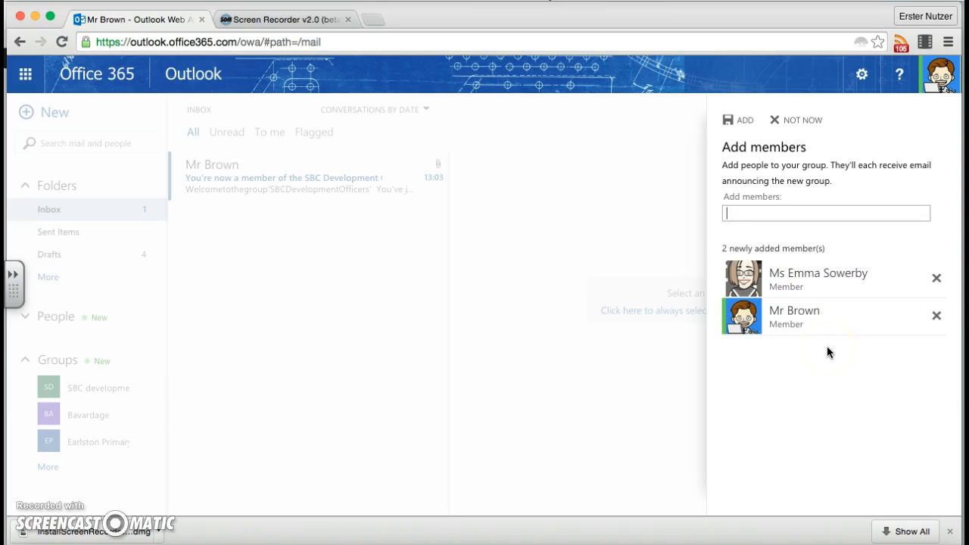
Check the newly added colleague's contact card, then return to adding members without discarding the selection.
click(803, 278)
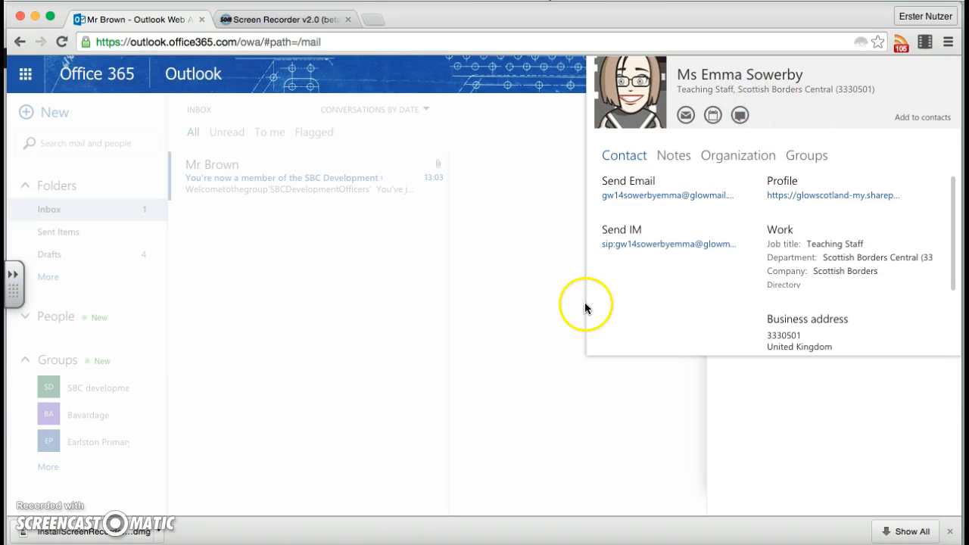
click(498, 407)
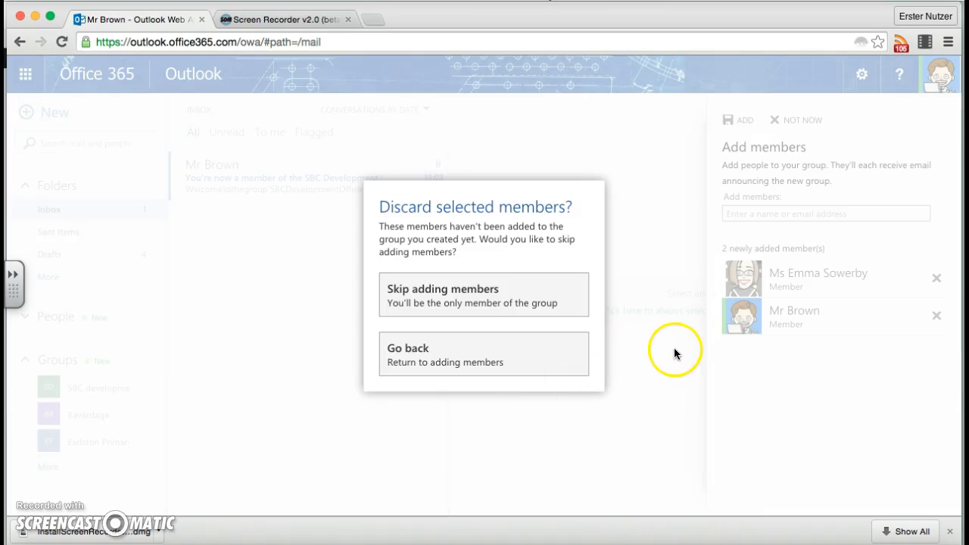
click(573, 368)
Search for a third member by full name and add the first matching glow.sch.uk account.
click(794, 210)
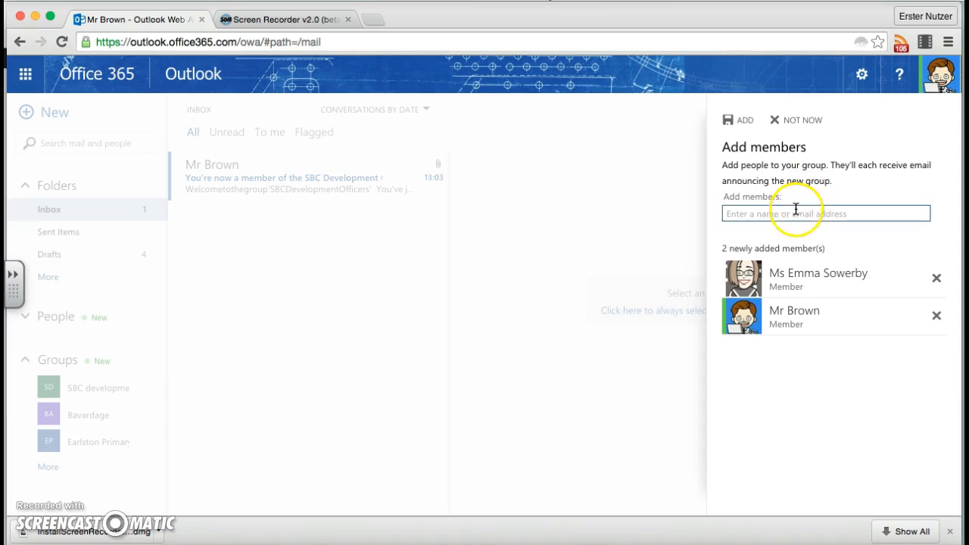
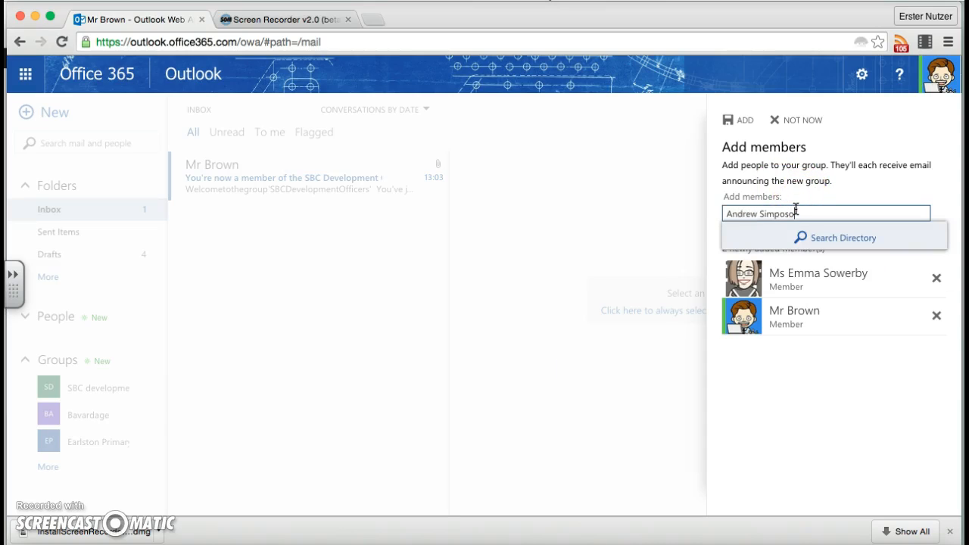
key(Return)
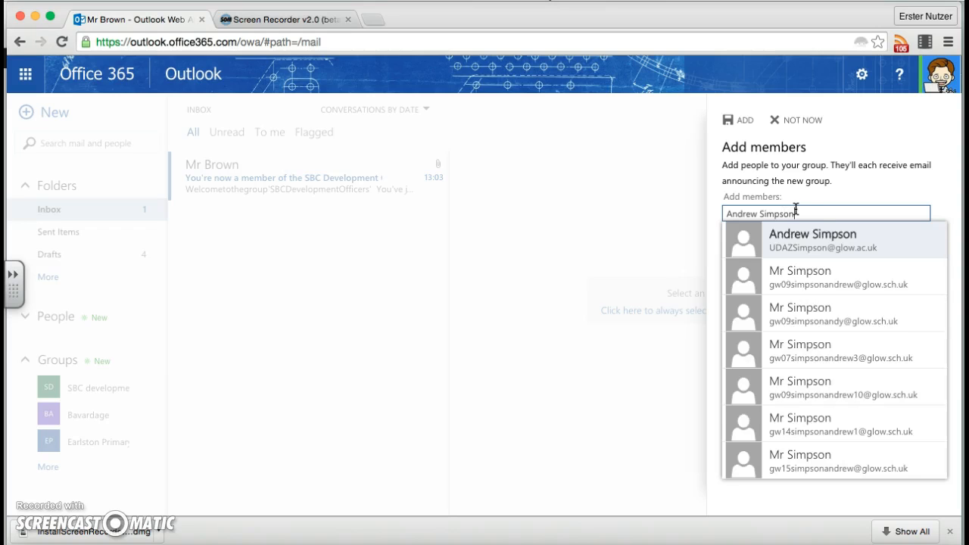
click(806, 276)
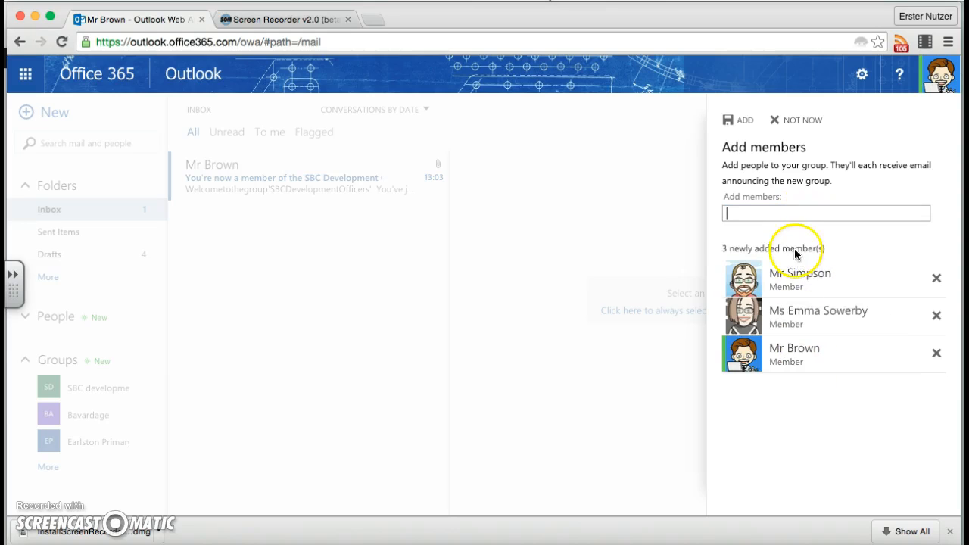
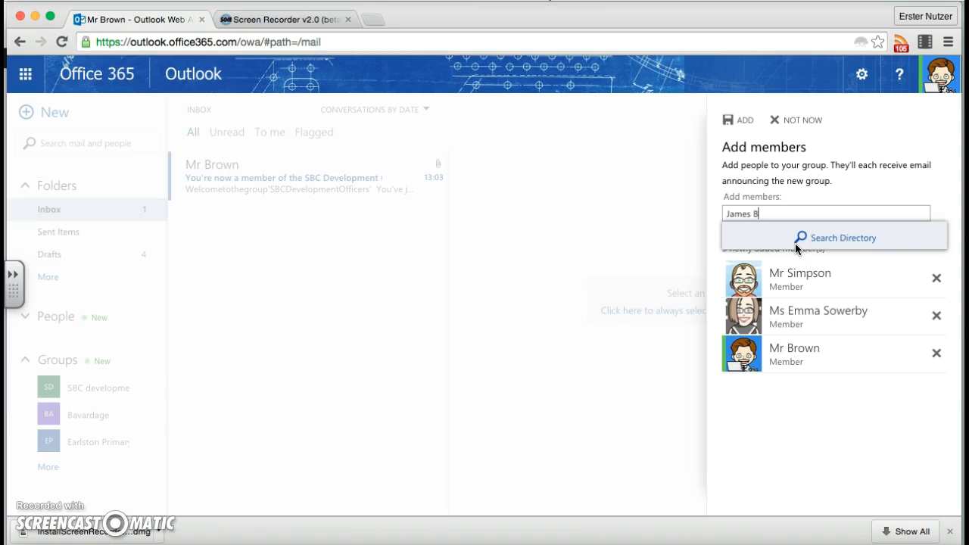
Add a fourth colleague to the member list by full name.
key(Return)
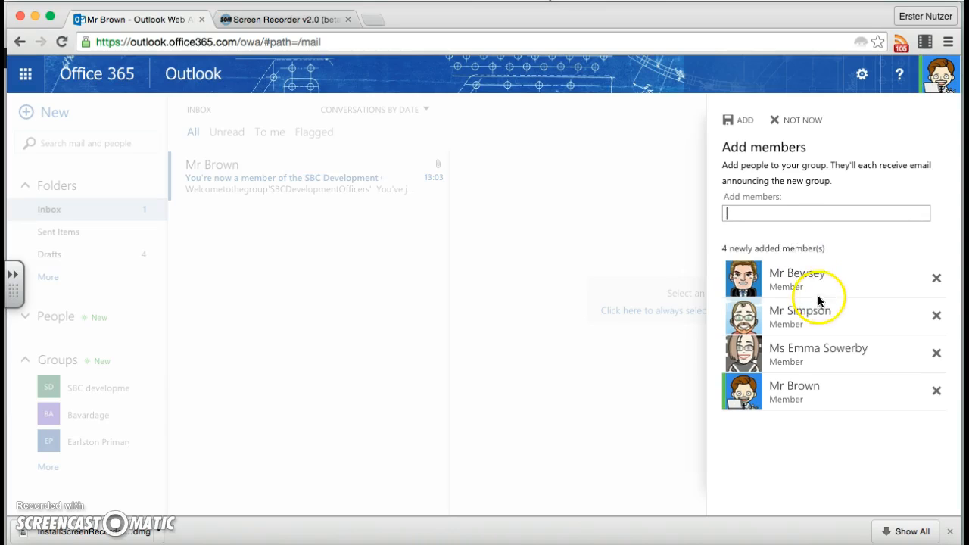
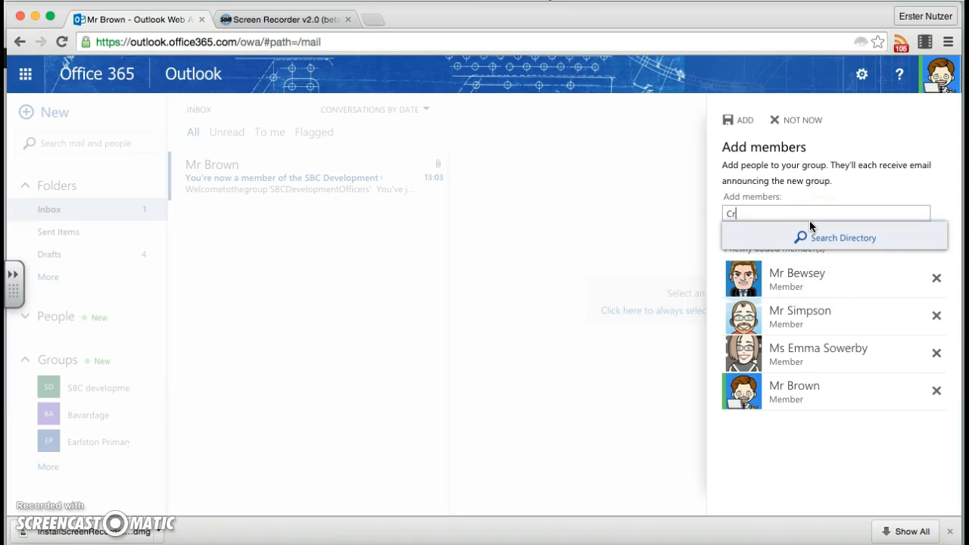
Add a fifth colleague by full name using the glow.sch.uk account, and check that person's contact card.
key(Return)
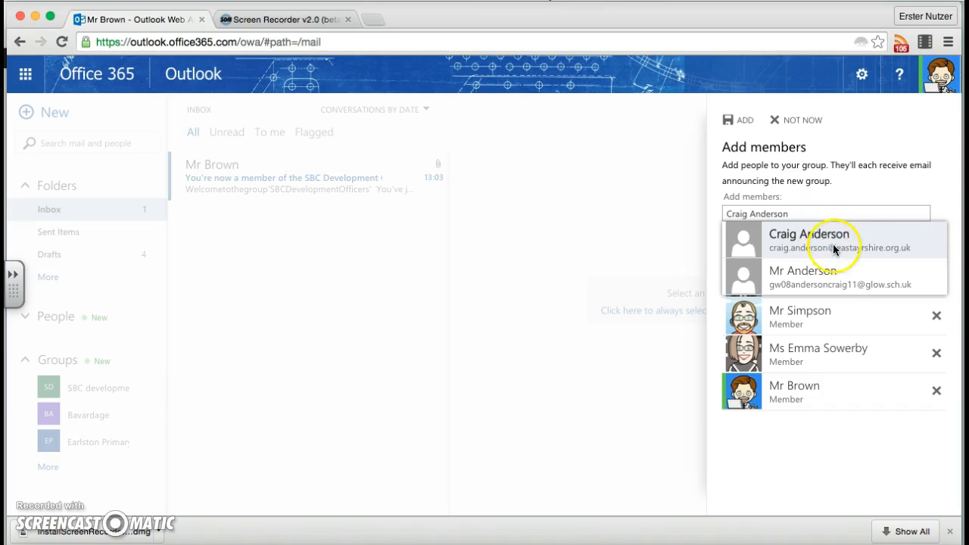
click(828, 285)
click(805, 281)
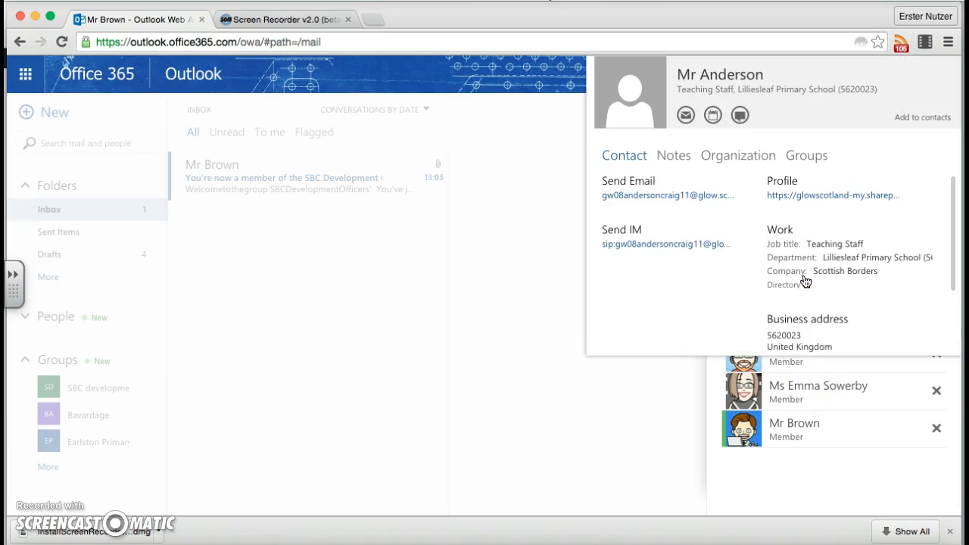
click(734, 480)
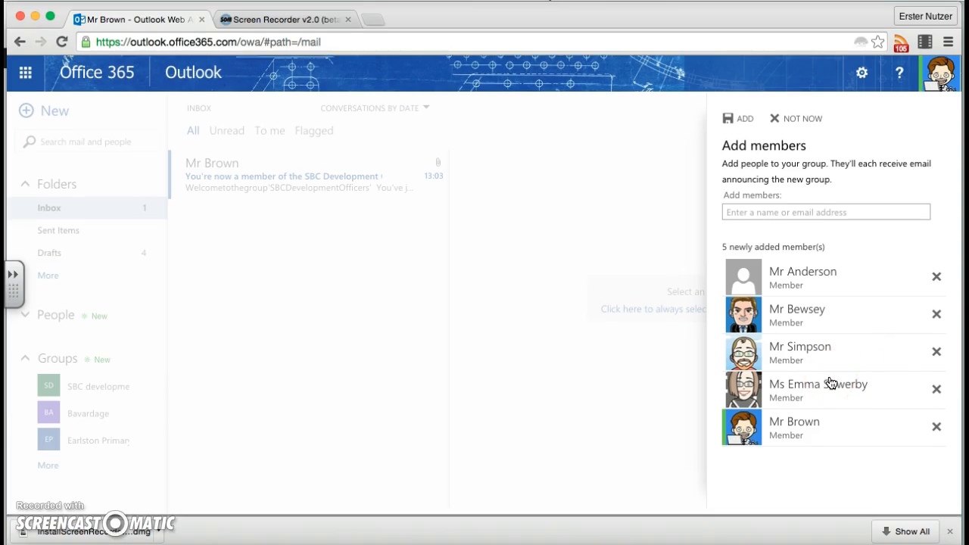
Confirm adding the five chosen colleagues to the SBC development officers2 group and look through its welcome message.
click(733, 123)
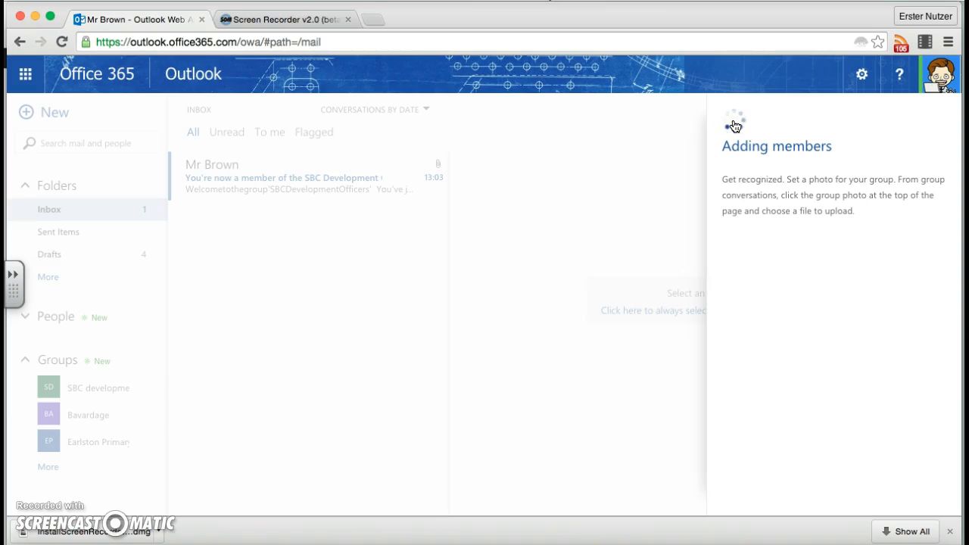
click(703, 146)
click(309, 286)
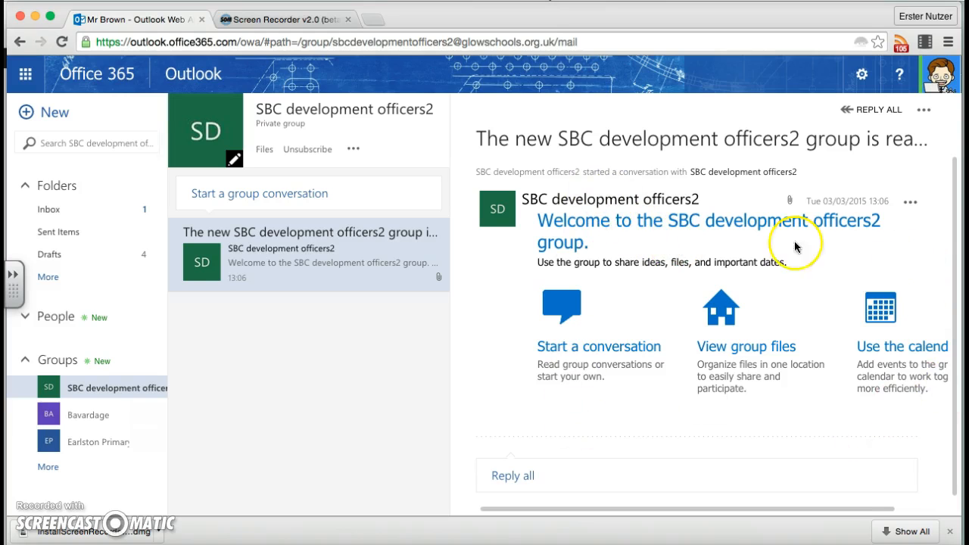
scroll(746, 250, right, 3)
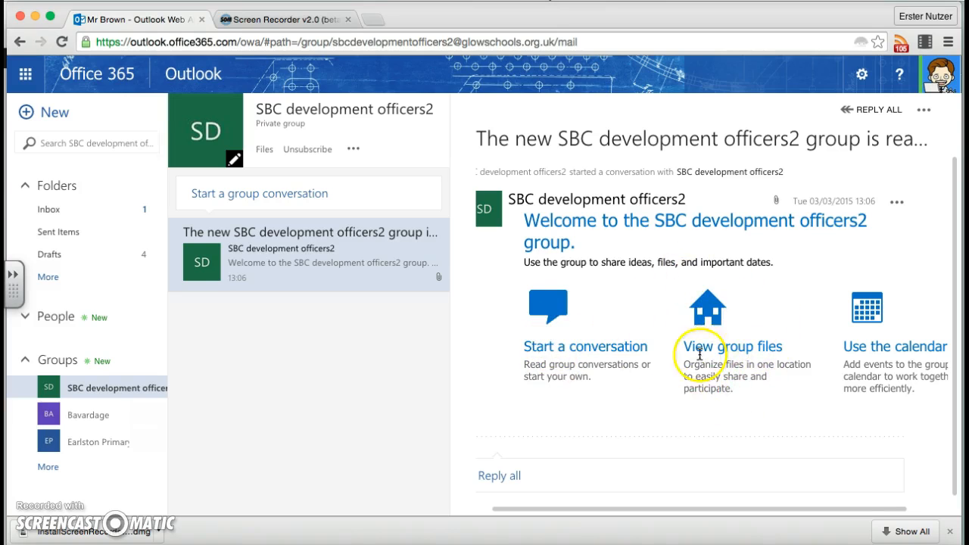
scroll(704, 302, right, 5)
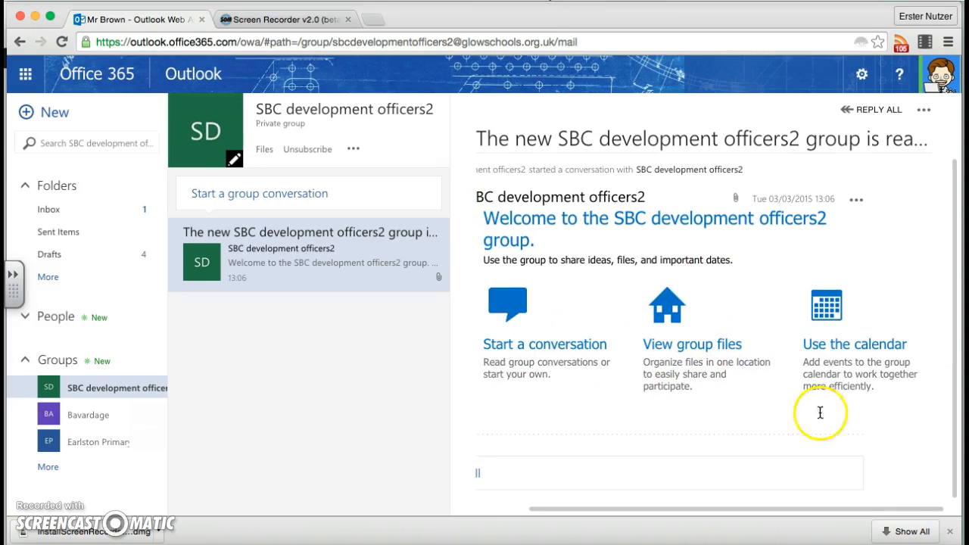
scroll(824, 441, left, 2)
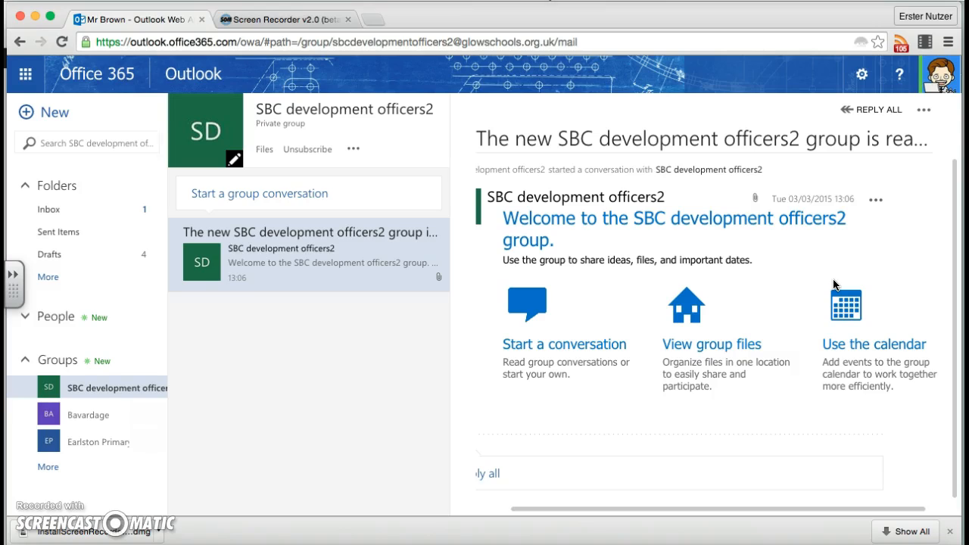
Send the group a "Hello!!!!" conversation with AllTechnologiesStart.docx attached from My files in OneDrive.
click(339, 191)
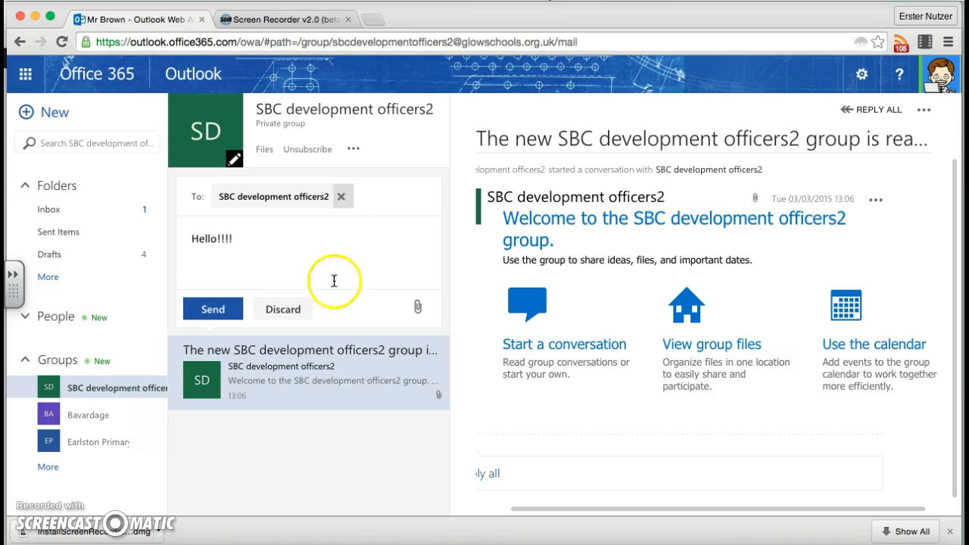
click(417, 307)
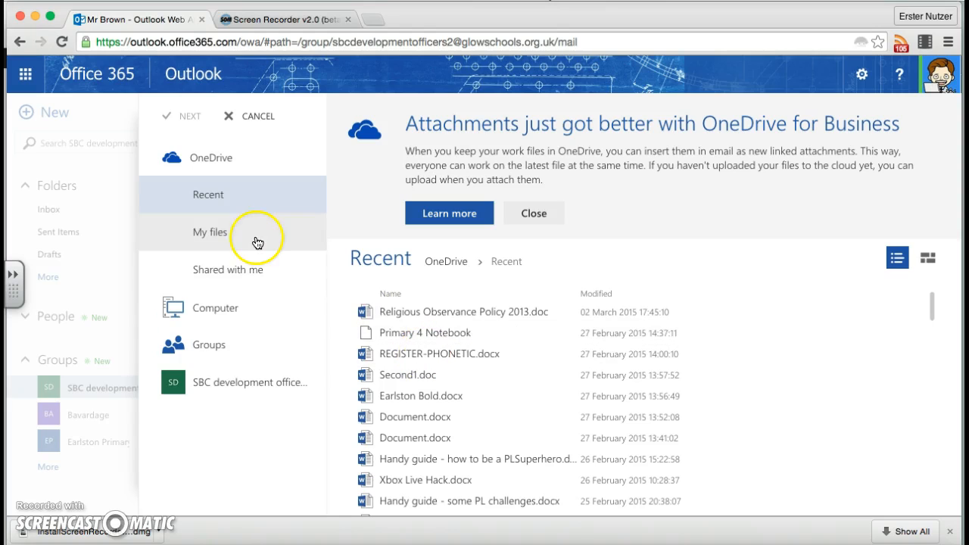
click(257, 242)
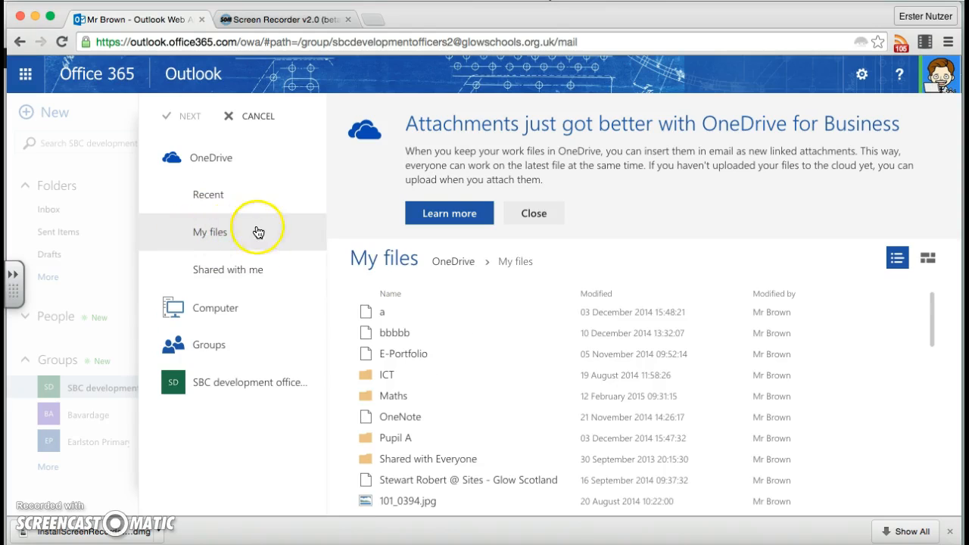
scroll(494, 439, down, 2)
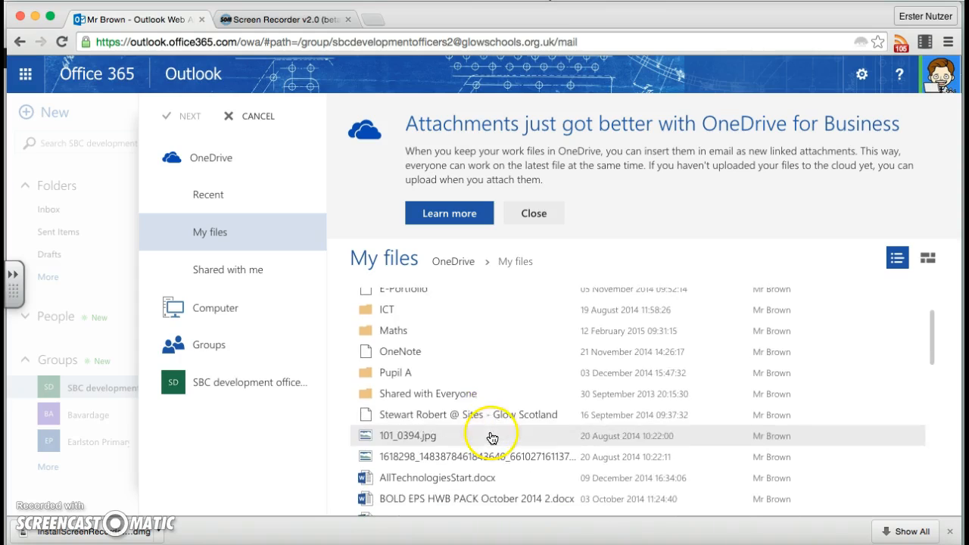
scroll(470, 437, down, 2)
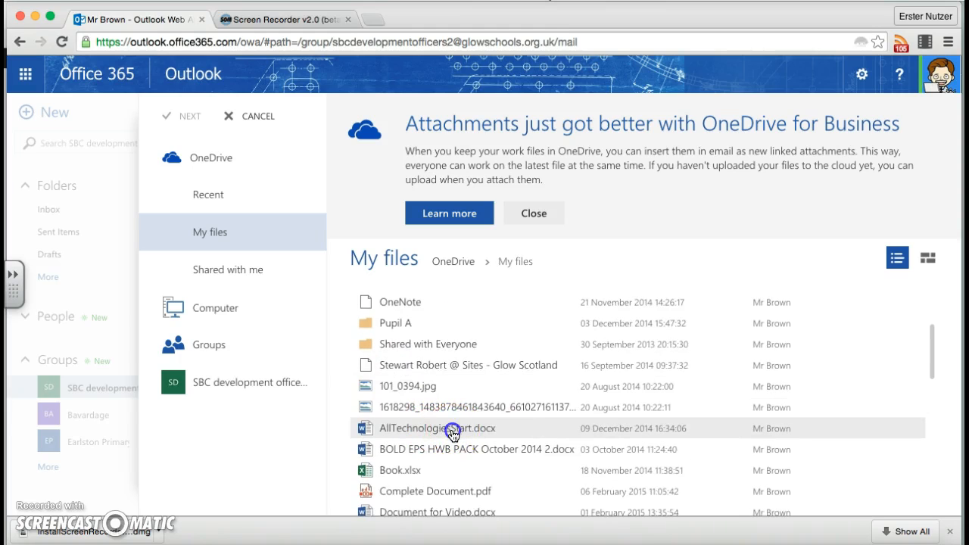
double_click(452, 430)
click(476, 280)
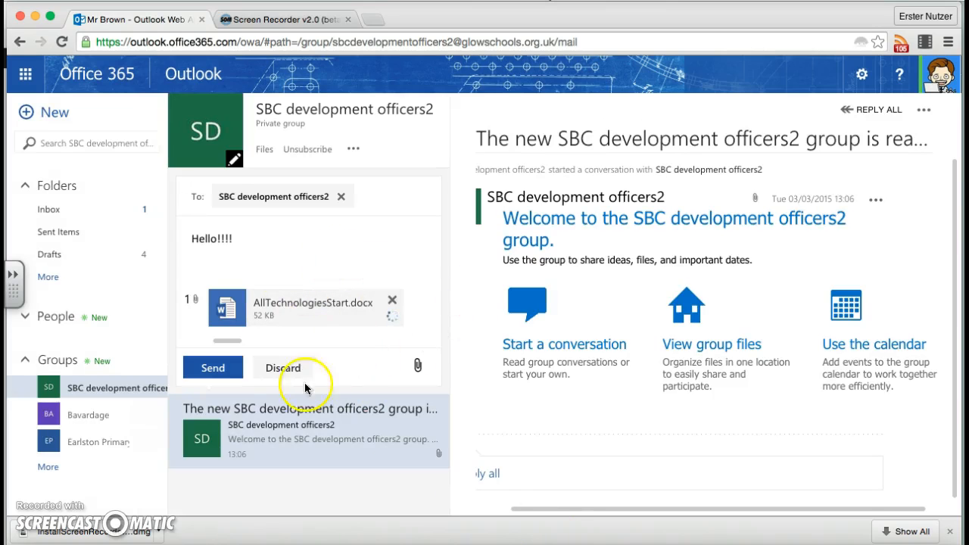
click(222, 370)
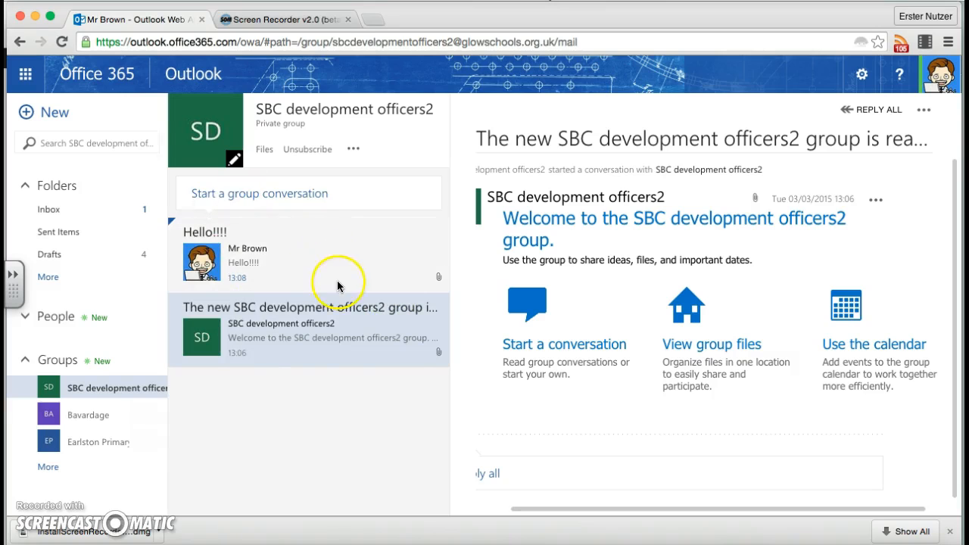
View the sent "Hello!!!!" conversation and the group's shared files page, dismissing the mail notification and returning to the group.
click(302, 243)
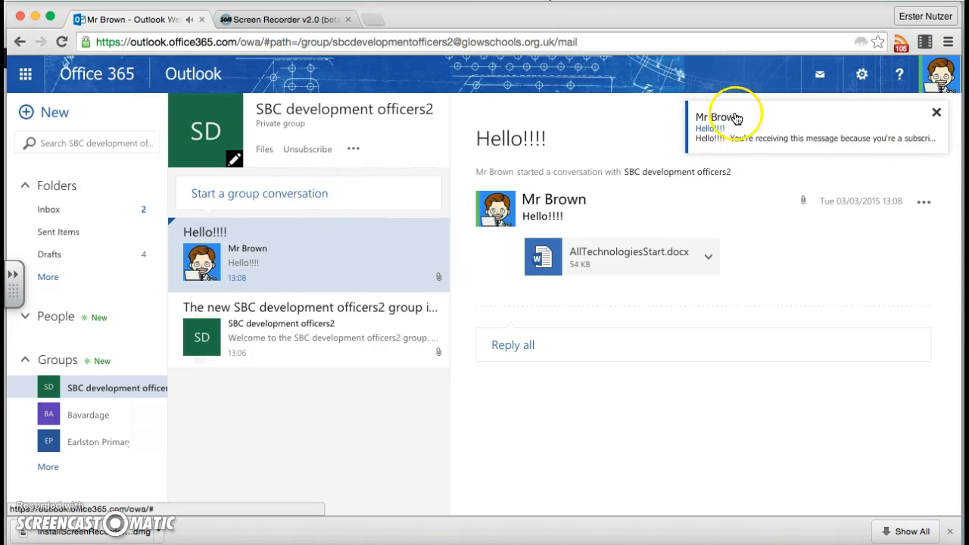
click(936, 112)
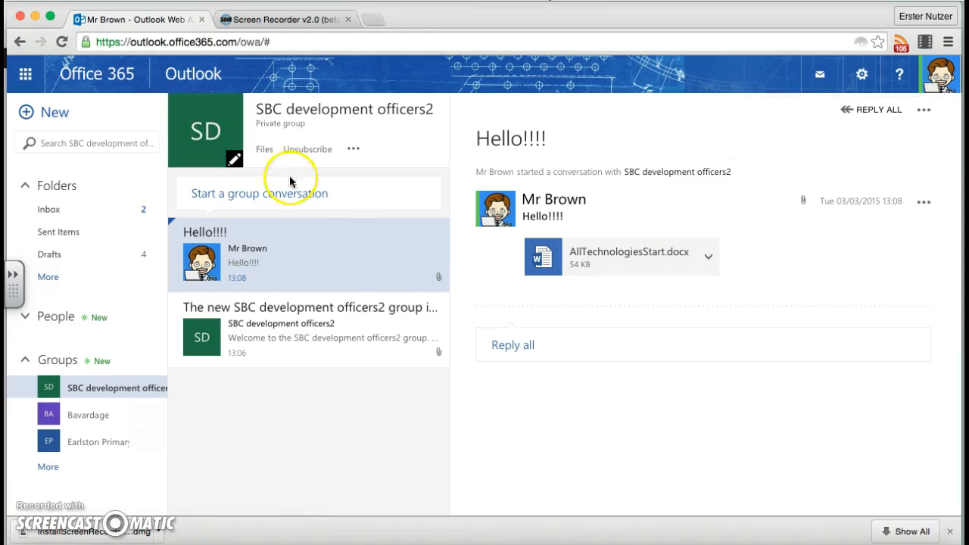
click(265, 152)
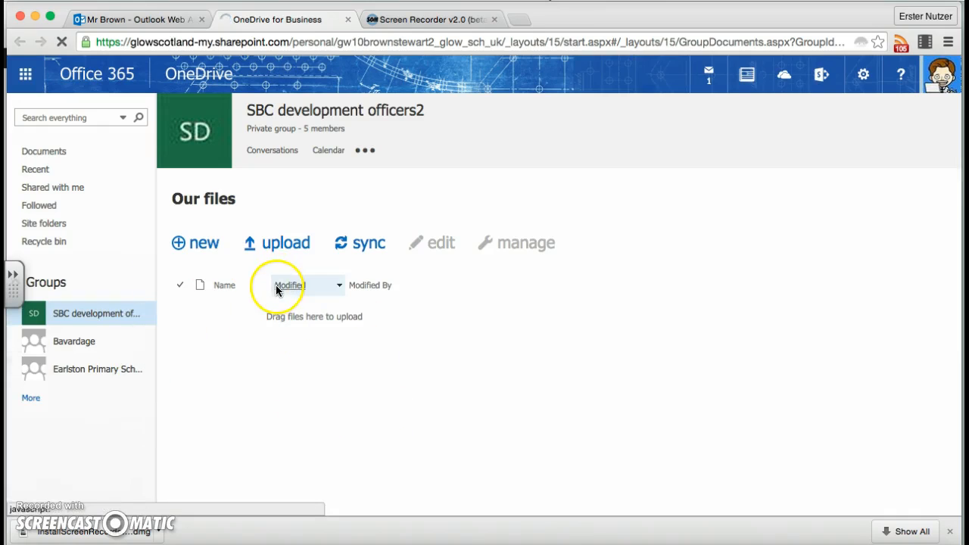
click(347, 19)
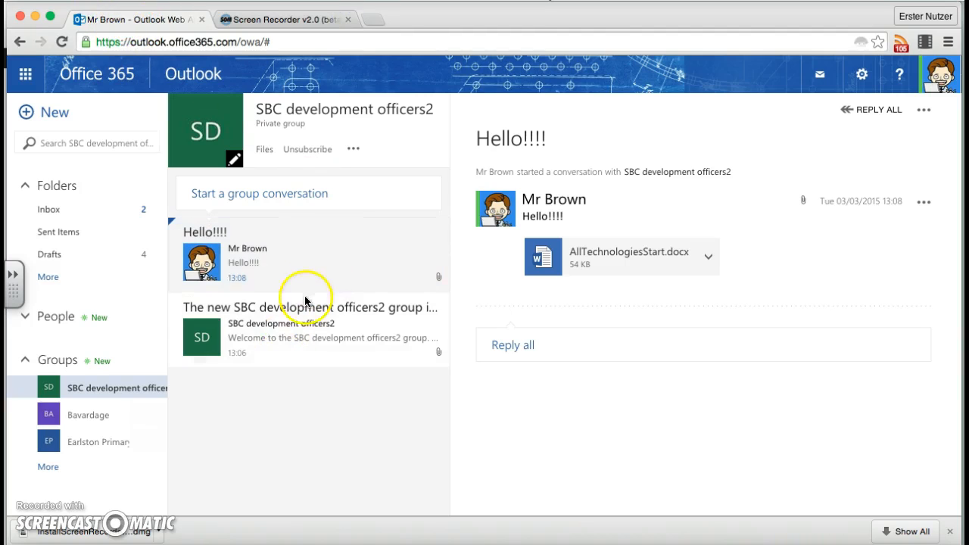
Go from the group's calendar to the main Calendar app, hiding the Earlston Primary School calendar so only SBC development officers2 is shown.
click(352, 152)
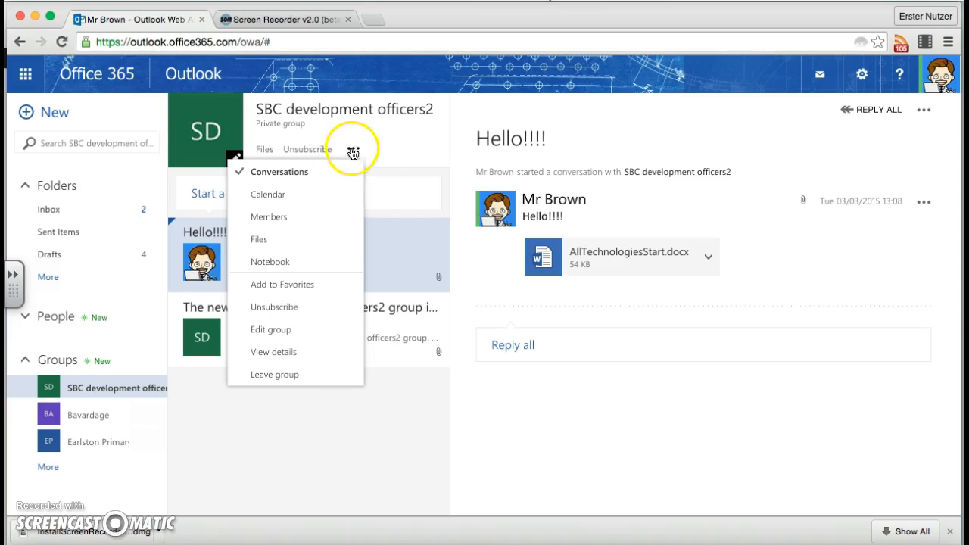
click(291, 196)
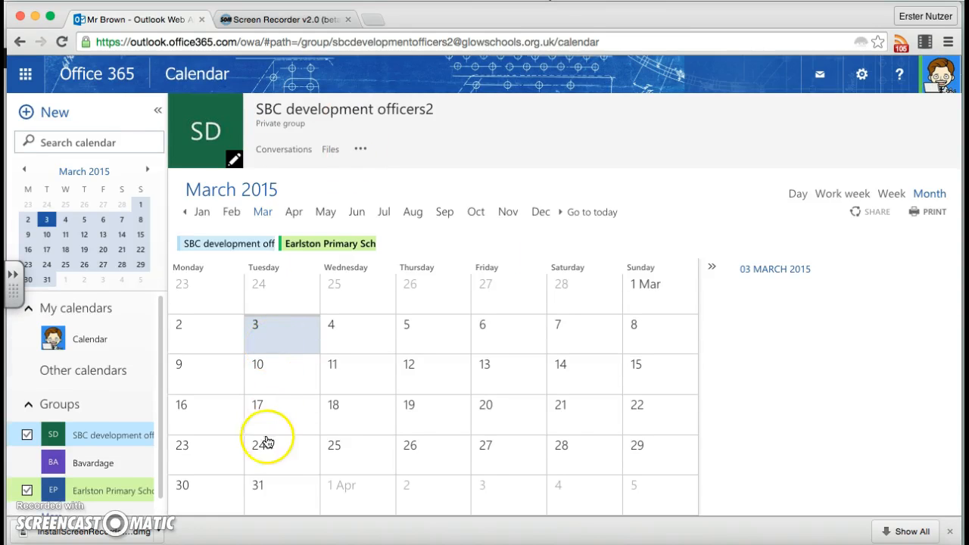
click(24, 492)
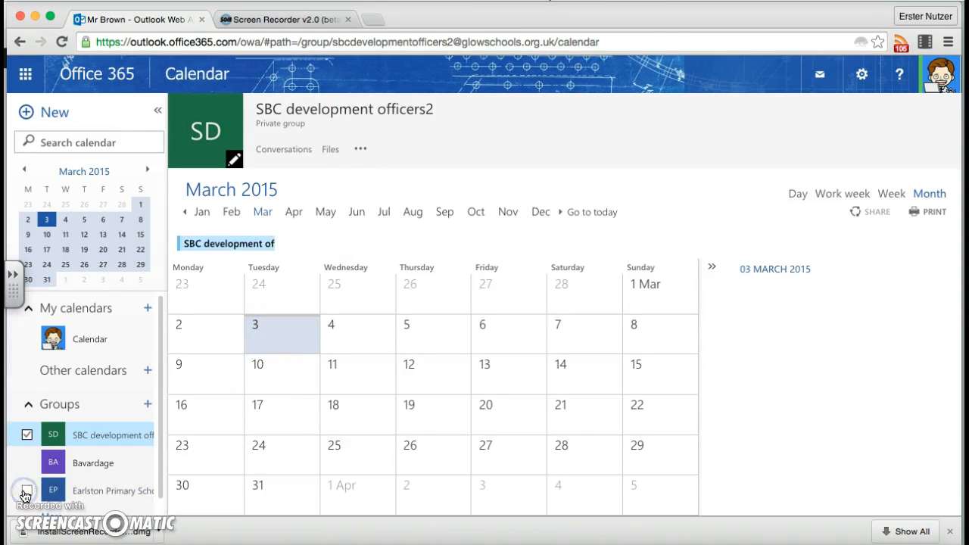
click(34, 80)
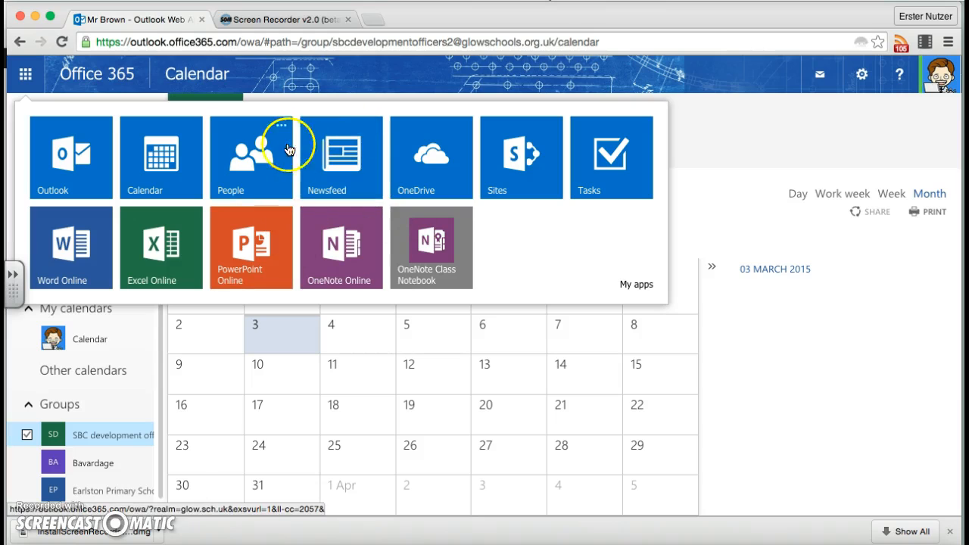
click(180, 155)
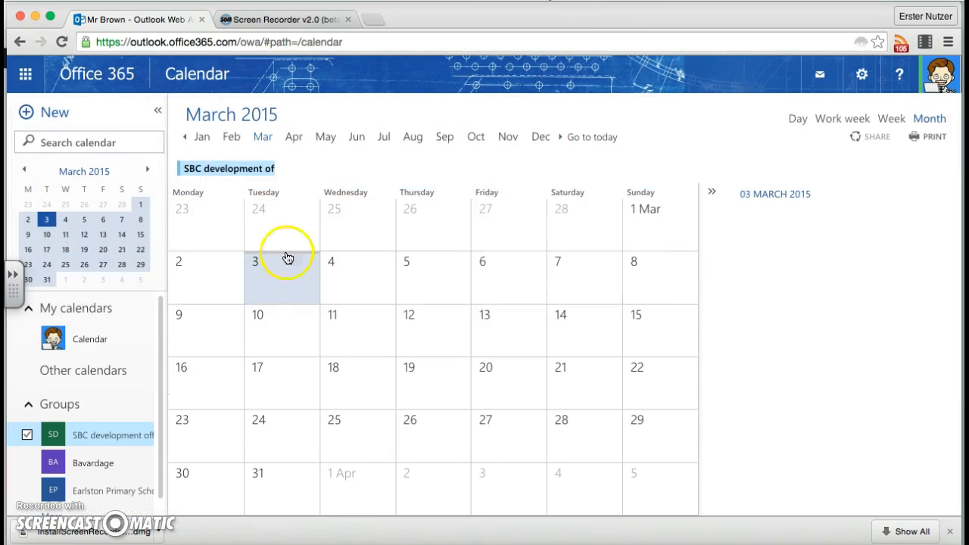
Create and save an all-day event named "DO Meeting" on Wednesday 11 March 2015 in the SBC development officers2 calendar.
click(381, 351)
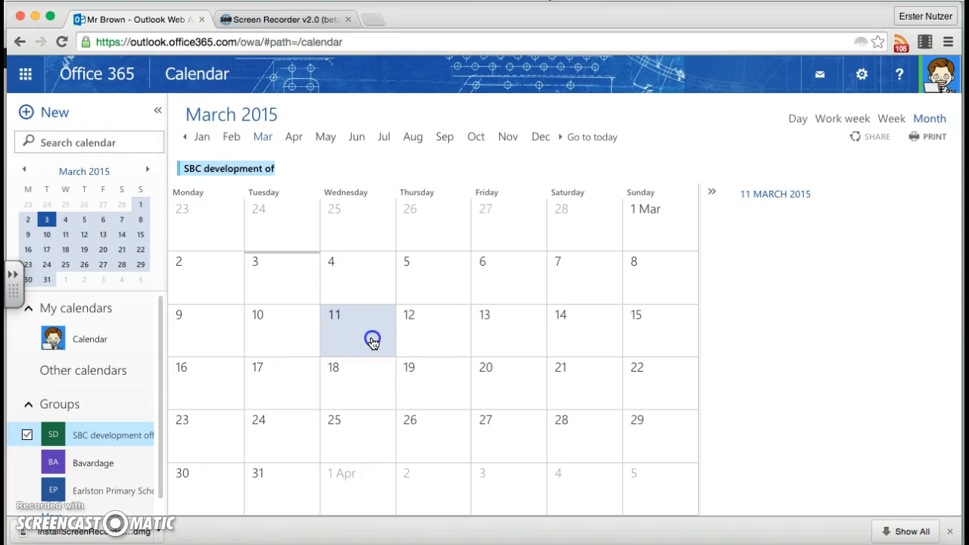
double_click(373, 342)
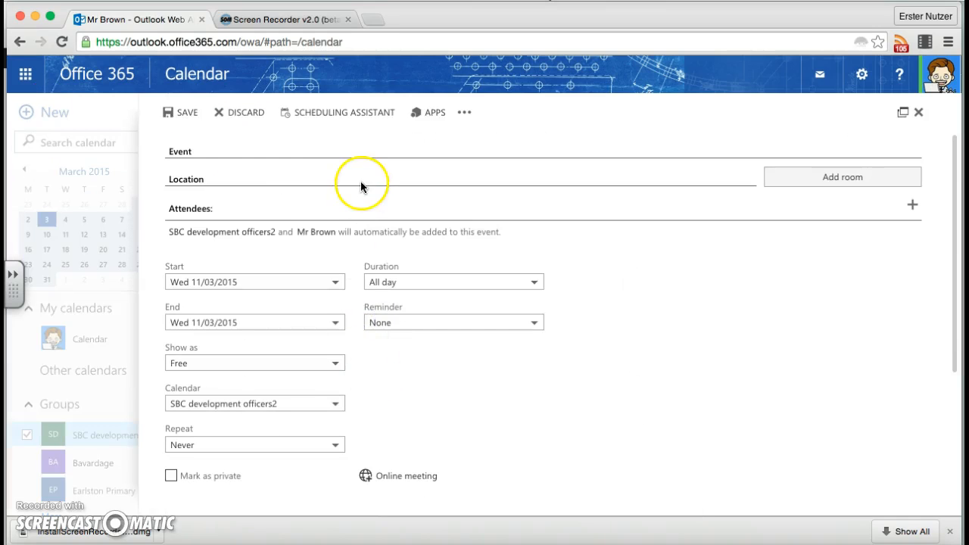
click(336, 150)
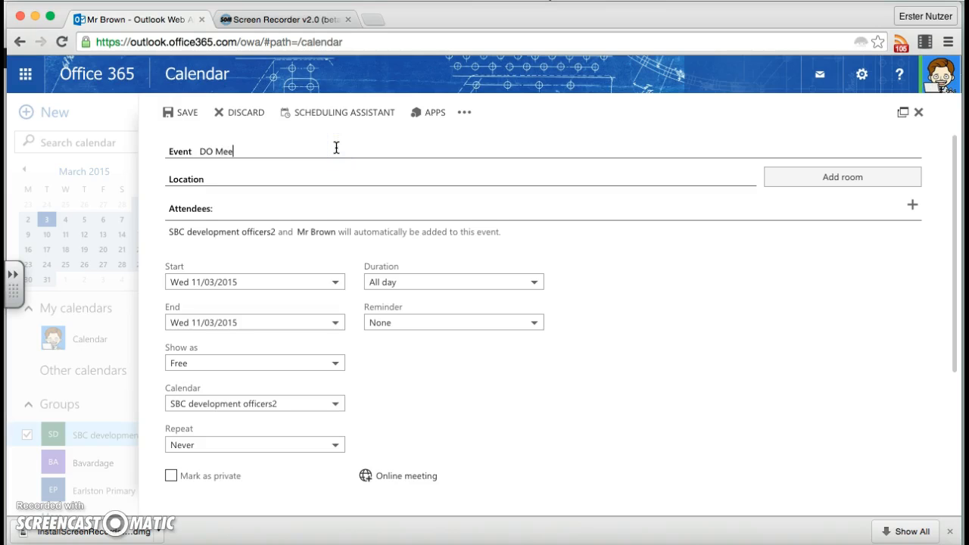
text(DO Meeting)
click(171, 113)
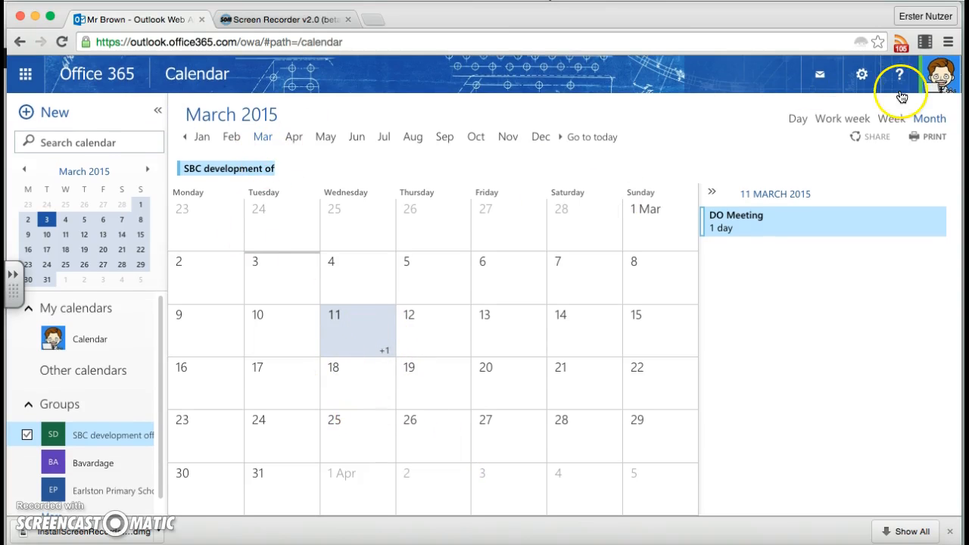
Check the DO Meeting in the week and day views, and deselect the SBC development officers2 calendar.
click(897, 121)
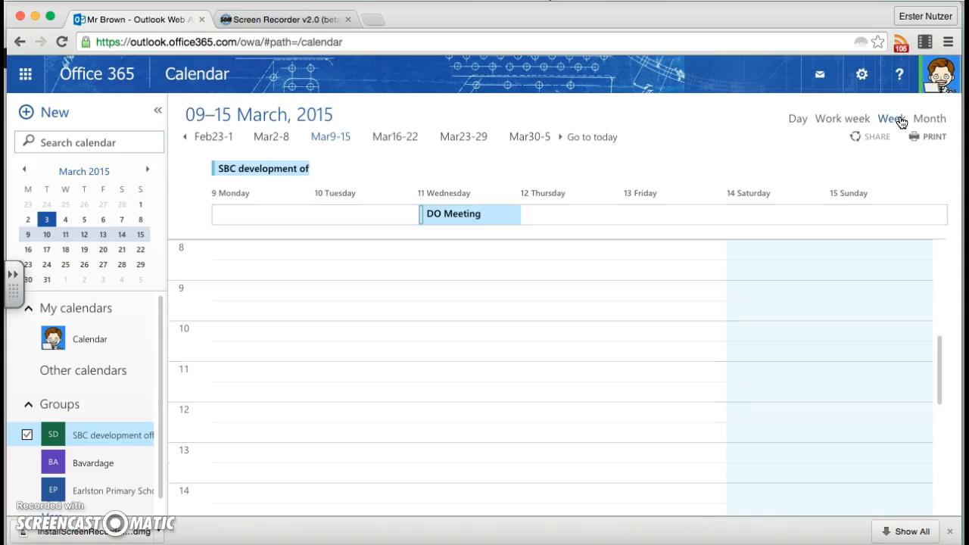
click(795, 123)
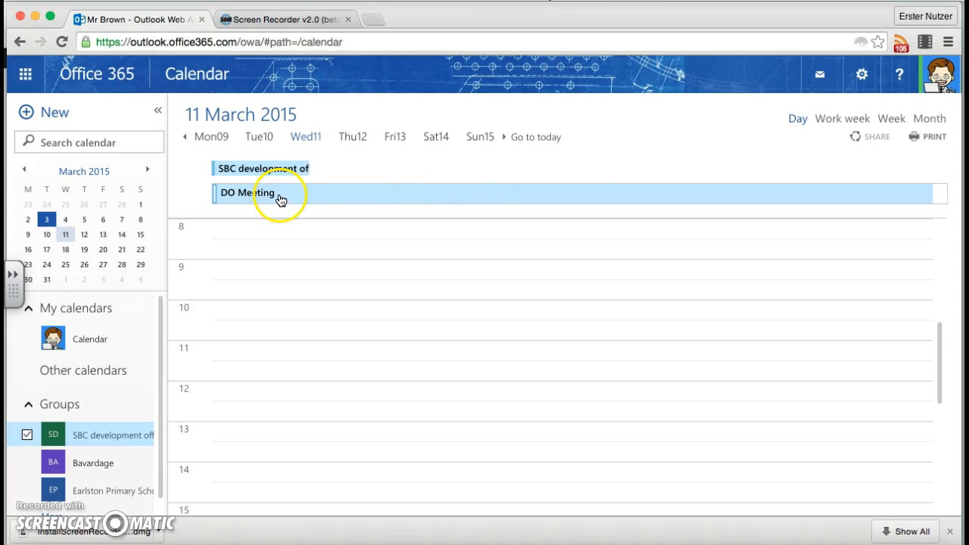
click(119, 437)
Return to the SBC development officers2 conversations in Outlook and open the group's notebook.
click(25, 73)
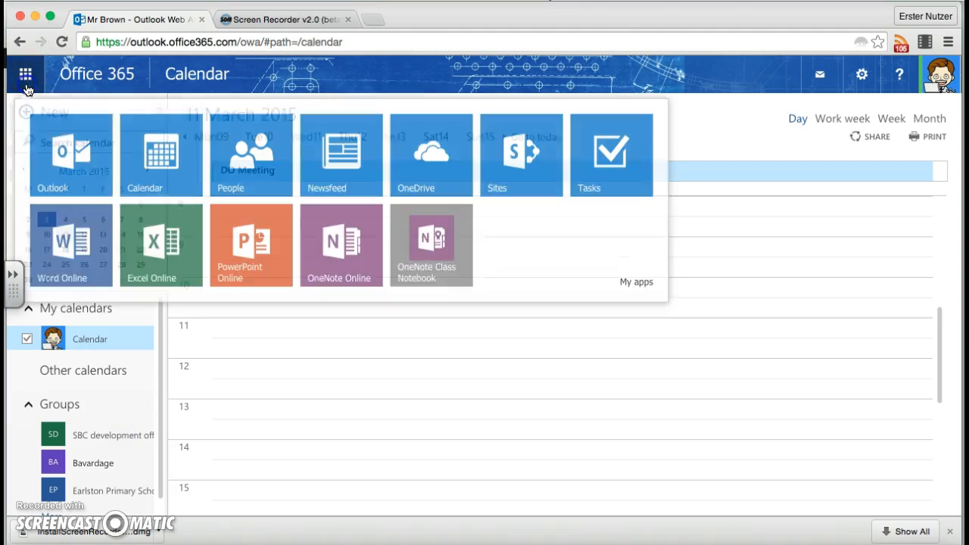
click(75, 157)
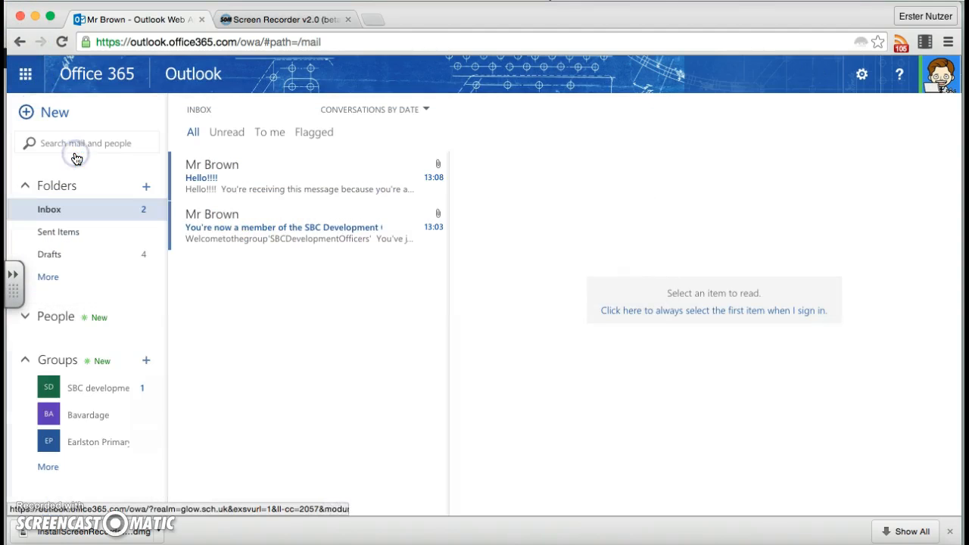
click(108, 392)
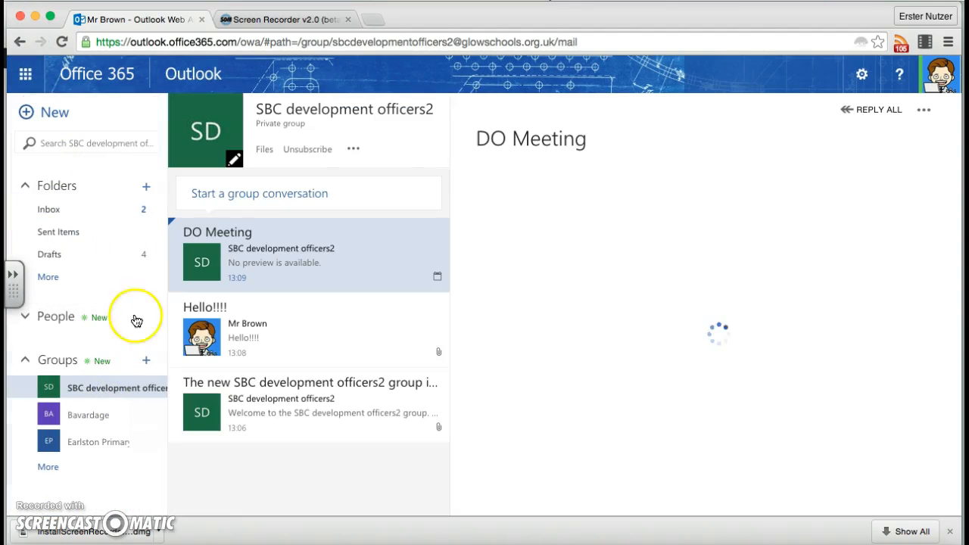
click(354, 149)
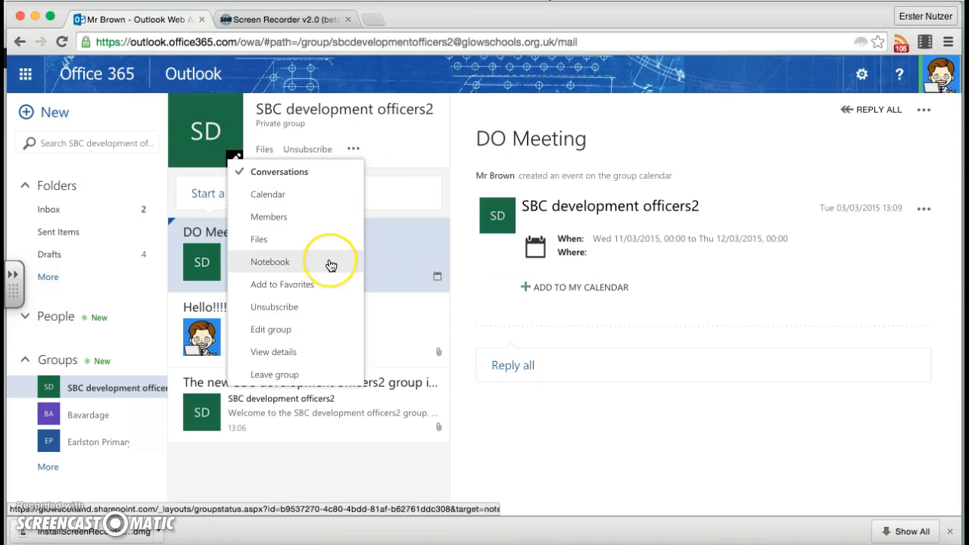
click(291, 262)
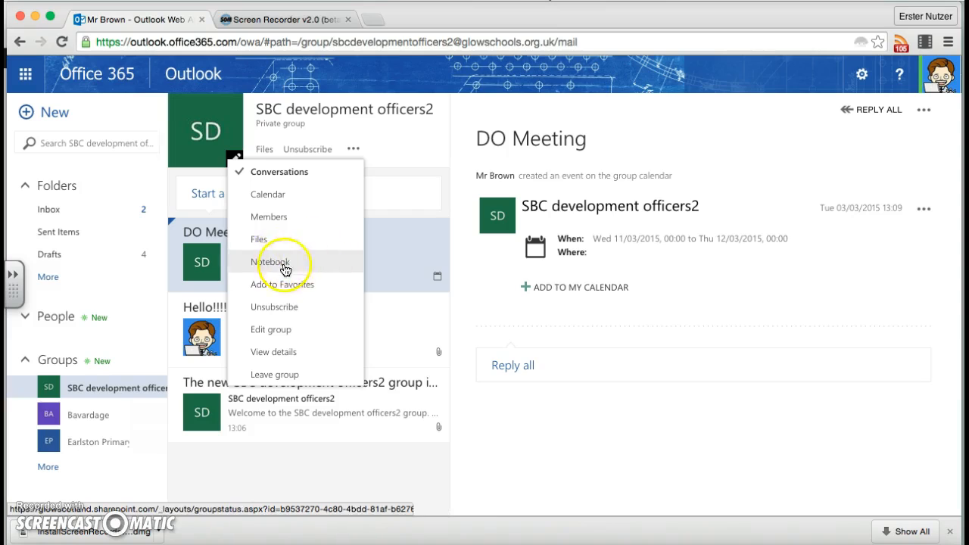